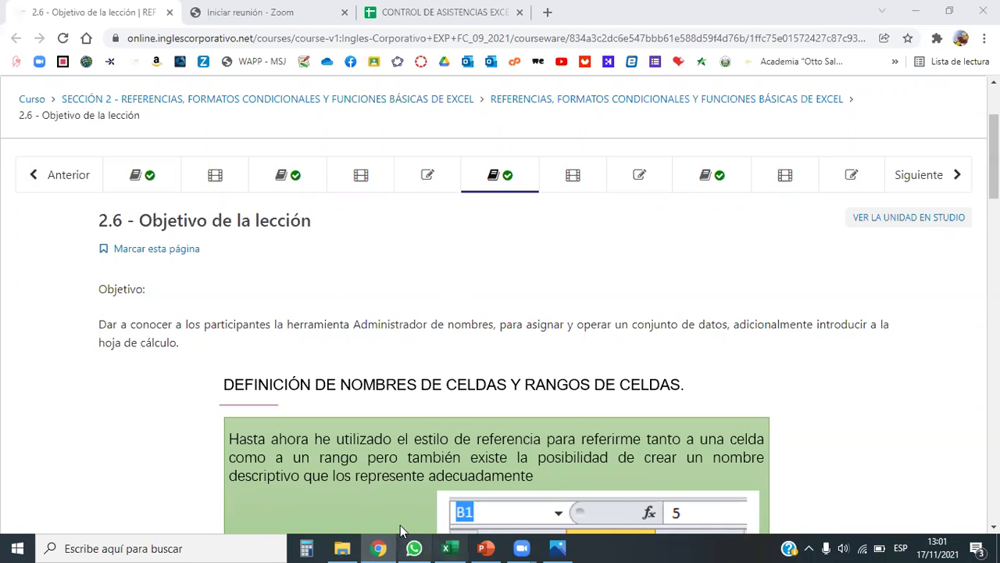
Close the WhatsApp window
{"action": "left_click", "coordinate": [414, 548]}
{"action": "left_click", "coordinate": [983, 9]}
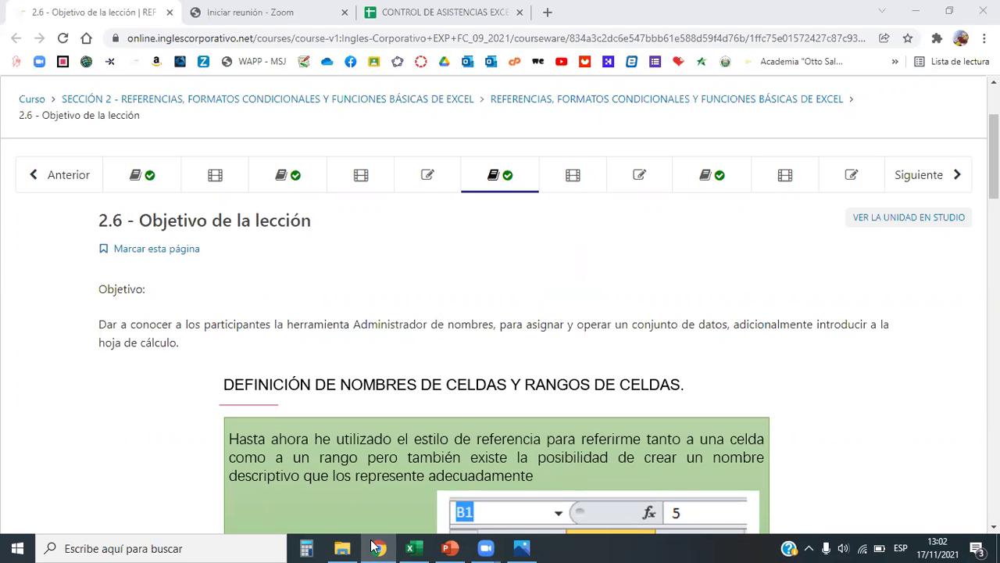
{"action": "scroll", "coordinate": [457, 401], "scroll_direction": "down", "scroll_amount": 1}
{"action": "scroll", "coordinate": [455, 404], "scroll_direction": "up", "scroll_amount": 1}
Switch to the Excel workbook and examine the highlight-cells conditional formatting rules available for the vendor totals in F3:F17
{"action": "left_click", "coordinate": [414, 547]}
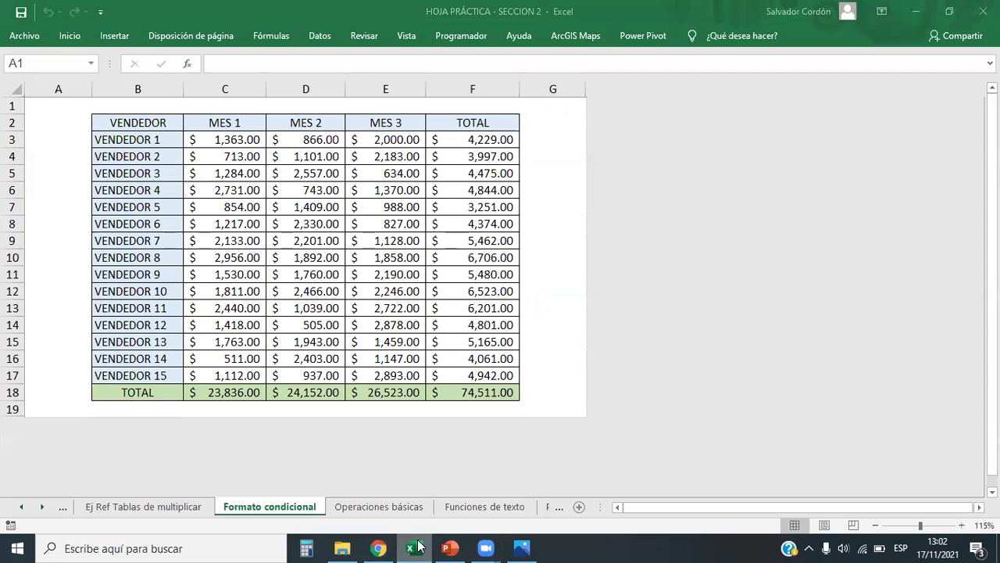
{"action": "left_click", "coordinate": [489, 208]}
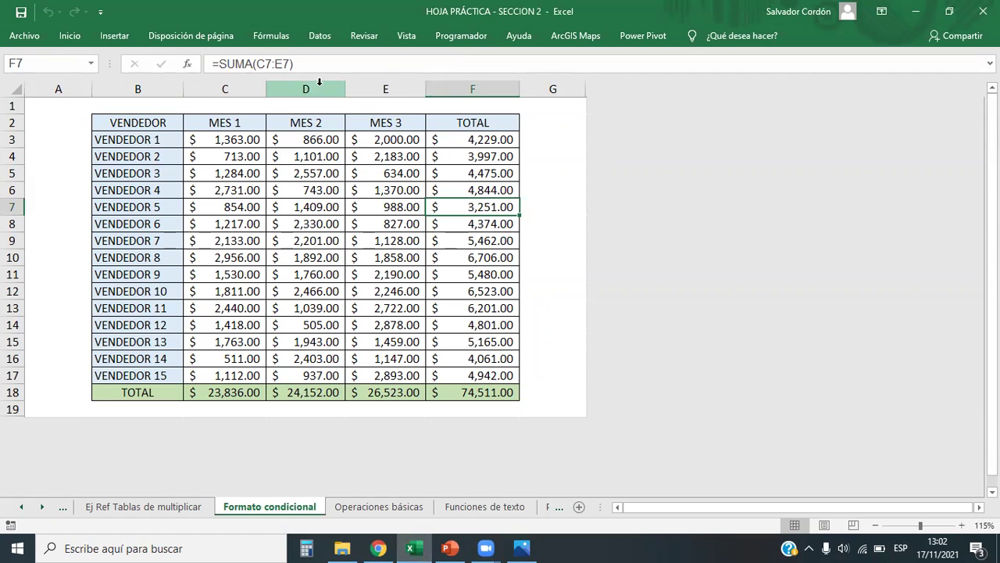
{"action": "left_click", "coordinate": [493, 168]}
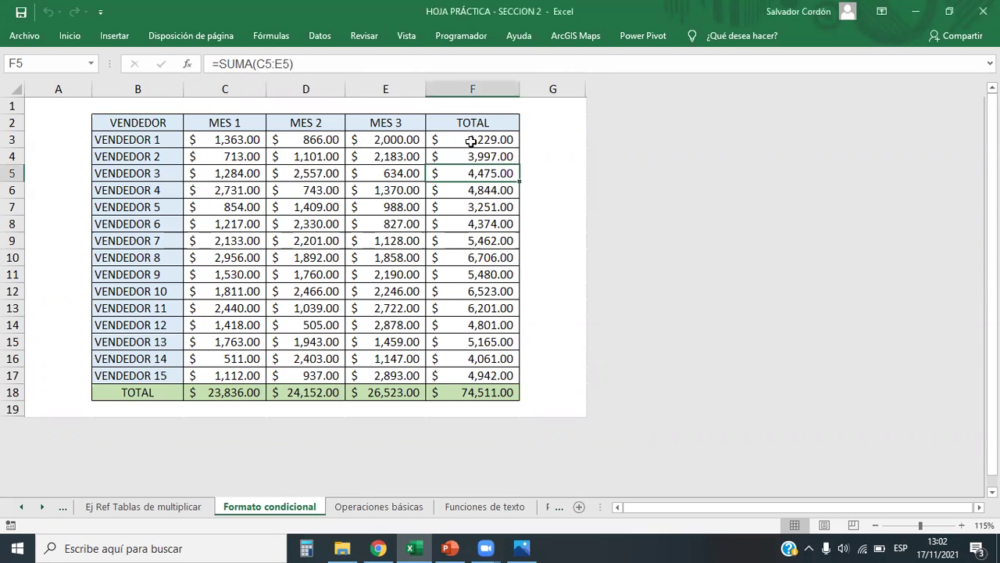
{"action": "left_click_drag", "start_coordinate": [472, 139], "coordinate": [480, 377]}
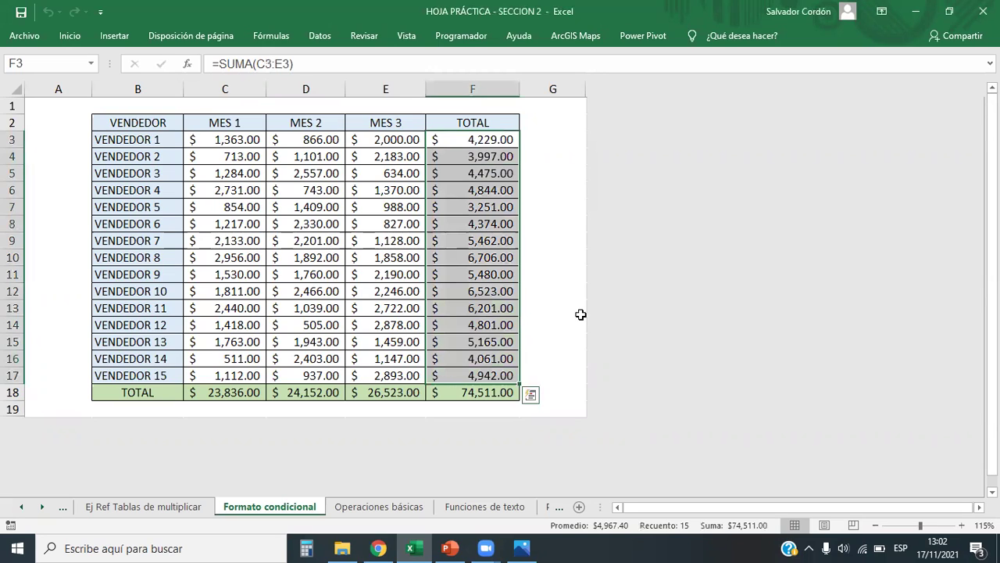
{"action": "left_click_drag", "start_coordinate": [469, 141], "coordinate": [473, 377]}
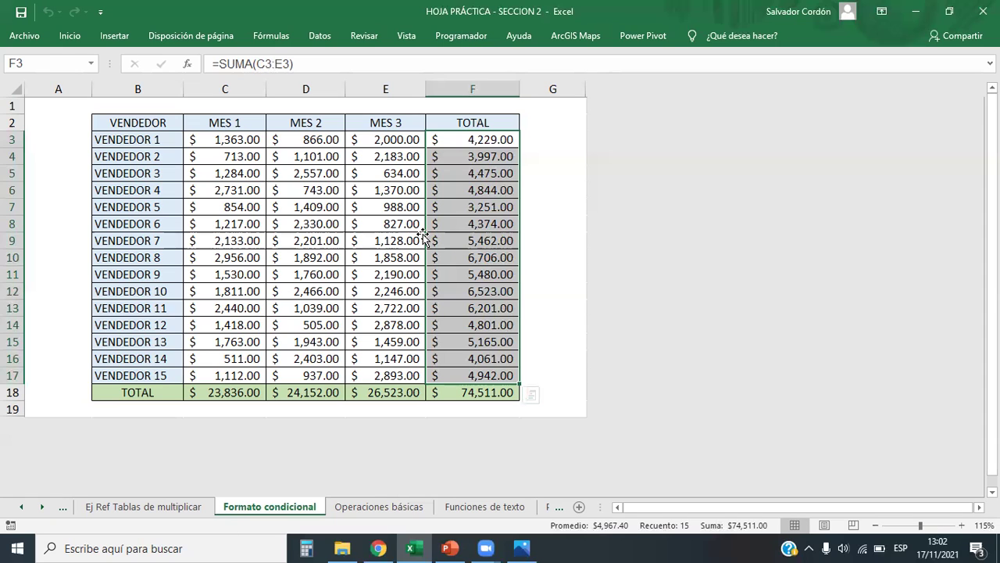
{"action": "left_click", "coordinate": [70, 35]}
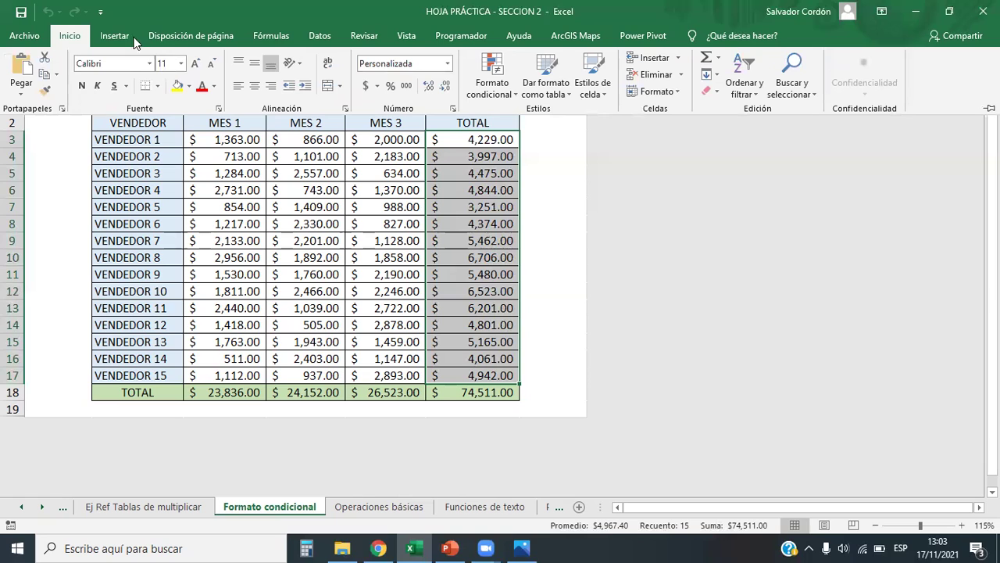
{"action": "left_click", "coordinate": [500, 90]}
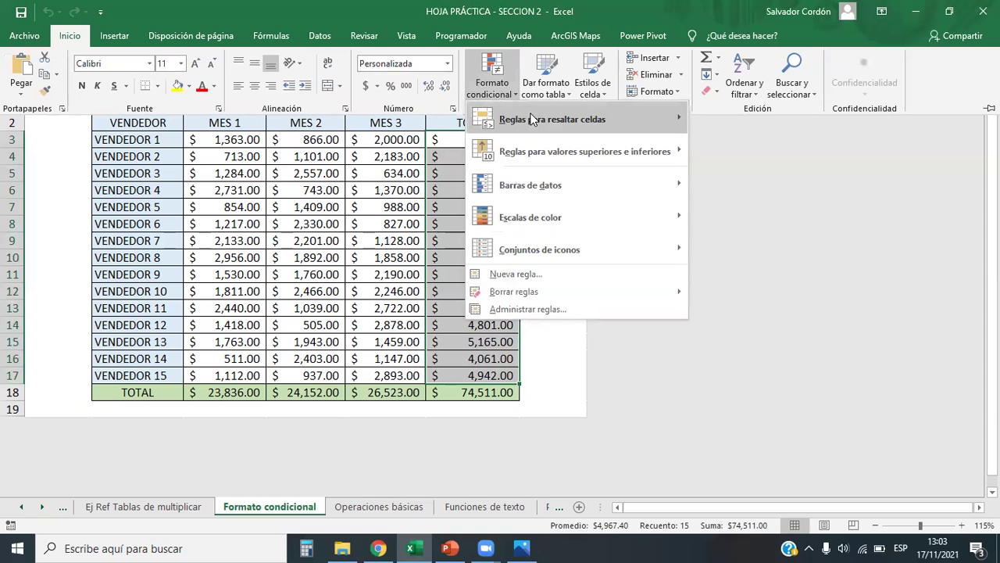
{"action": "mouse_move", "coordinate": [531, 119]}
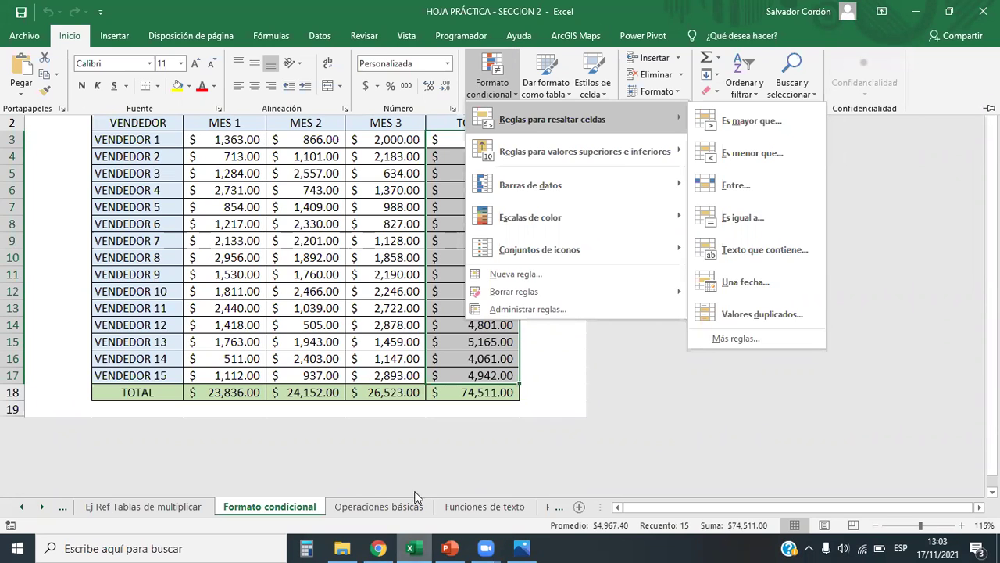
Go to the Funciones de texto sheet and select the first names in H6:H20 of the CONCATENAR table
{"action": "left_click", "coordinate": [385, 511]}
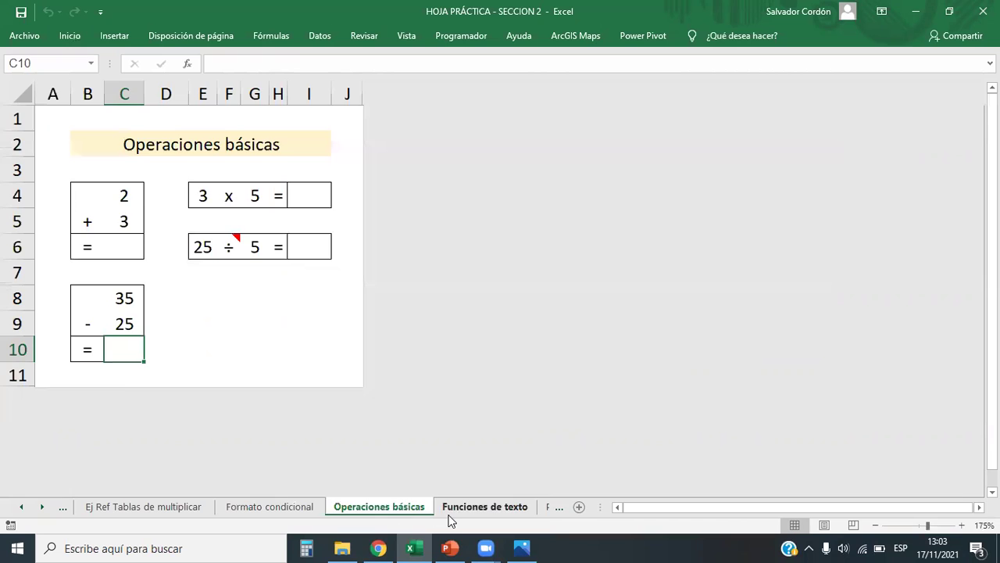
{"action": "left_click", "coordinate": [451, 516]}
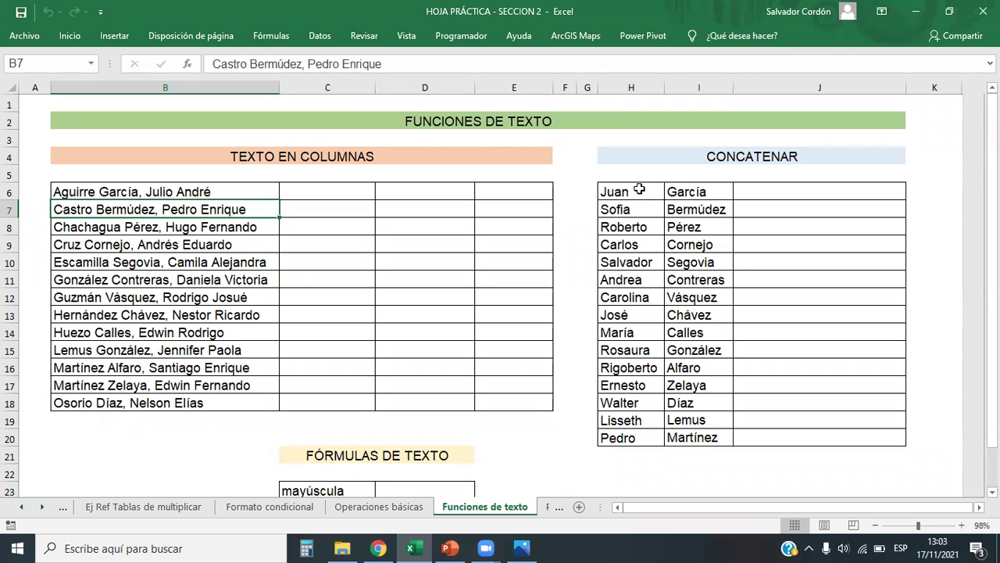
{"action": "left_click_drag", "start_coordinate": [639, 189], "coordinate": [638, 439]}
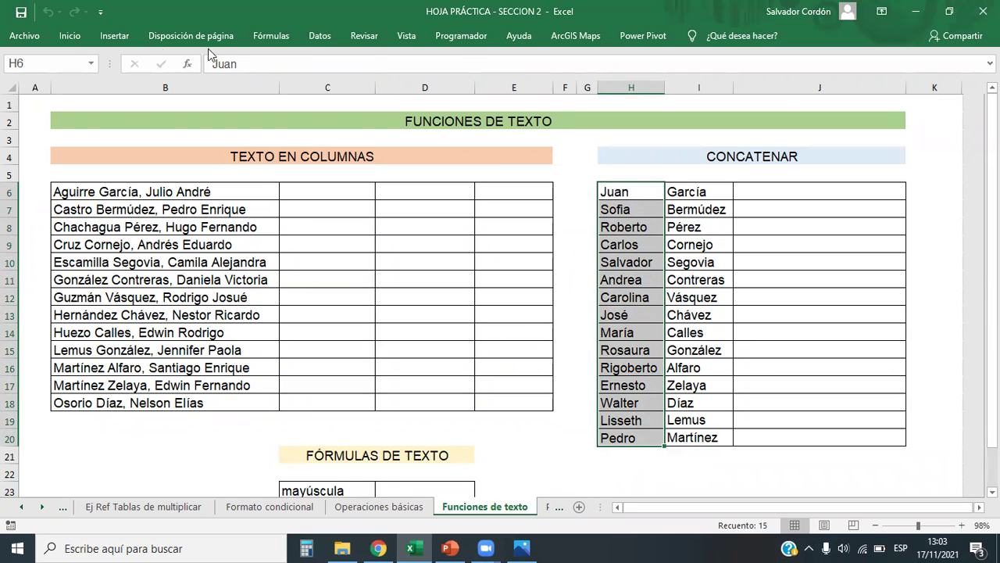
{"action": "left_click", "coordinate": [70, 39]}
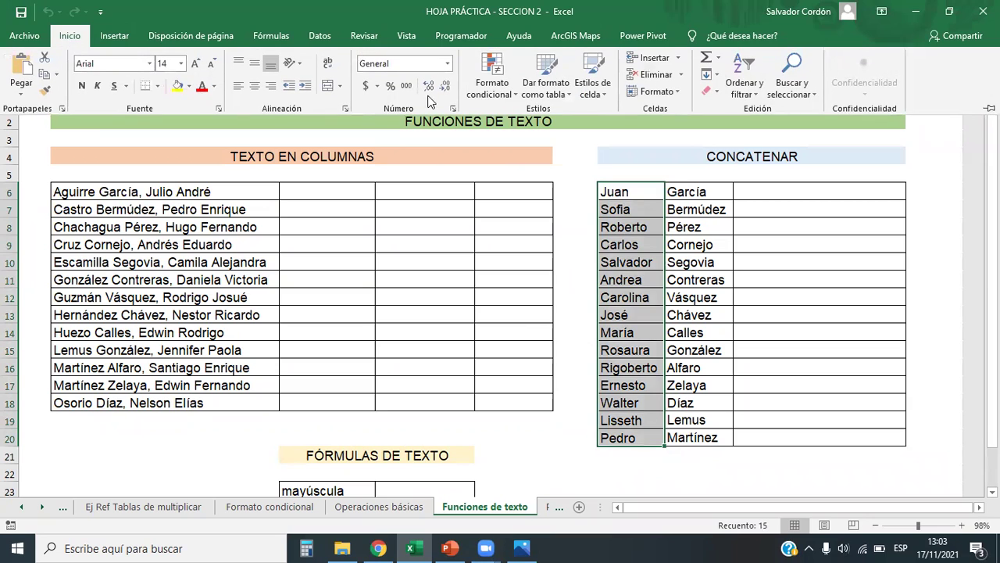
{"action": "left_click", "coordinate": [512, 98]}
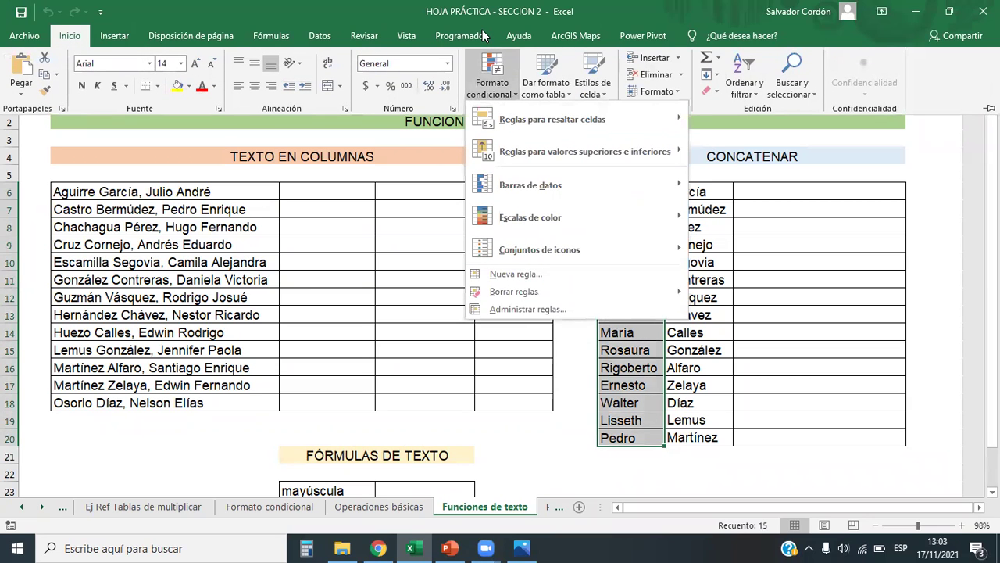
{"action": "key", "text": "Escape"}
{"action": "key", "text": "Escape"}
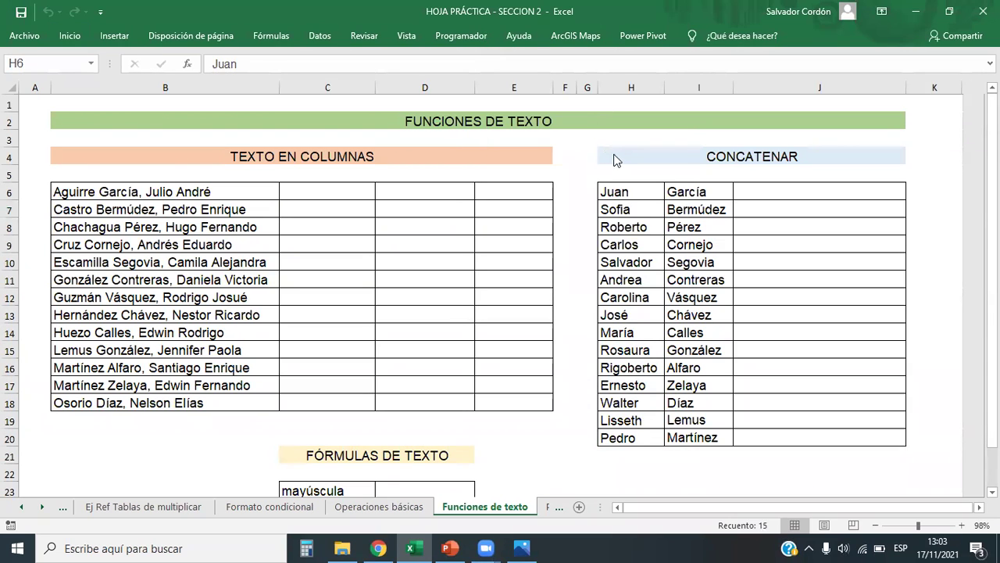
Try a text-contains highlight rule on H6:H20 that matches one listed first name with light red fill and dark red text
{"action": "key", "text": "ctrl+shift+Down"}
{"action": "left_click", "coordinate": [70, 35]}
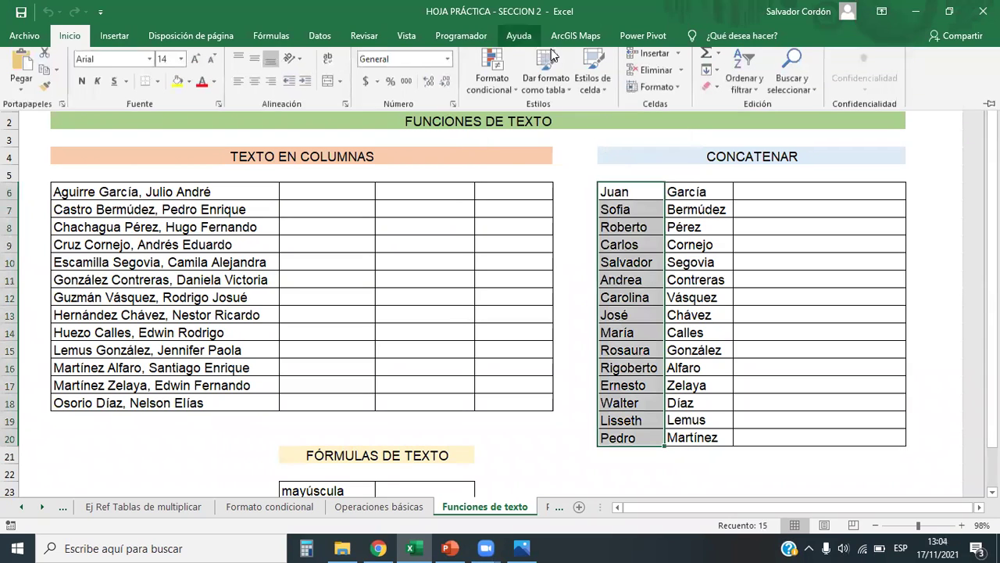
{"action": "left_click", "coordinate": [492, 82]}
{"action": "mouse_move", "coordinate": [590, 129]}
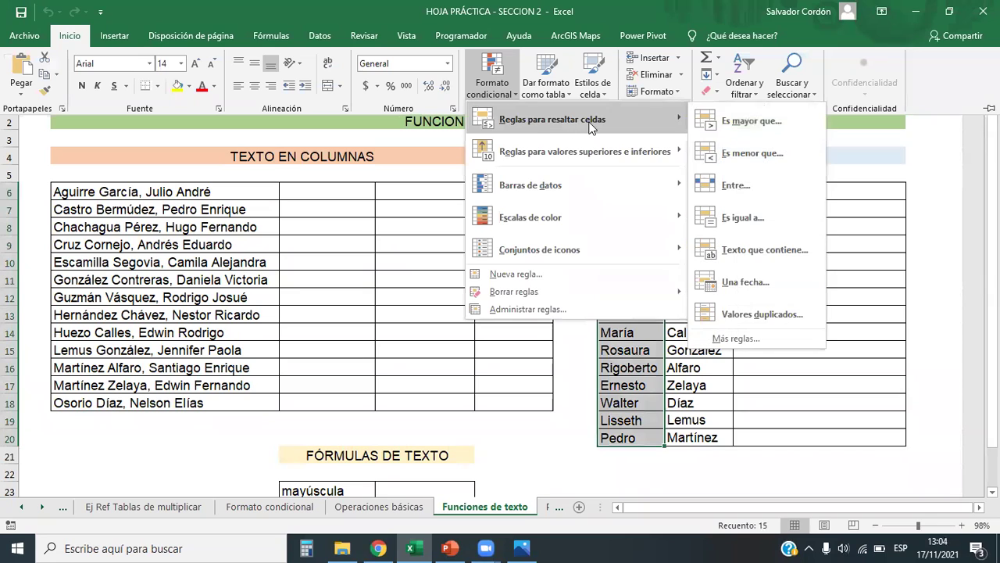
{"action": "left_click", "coordinate": [758, 250]}
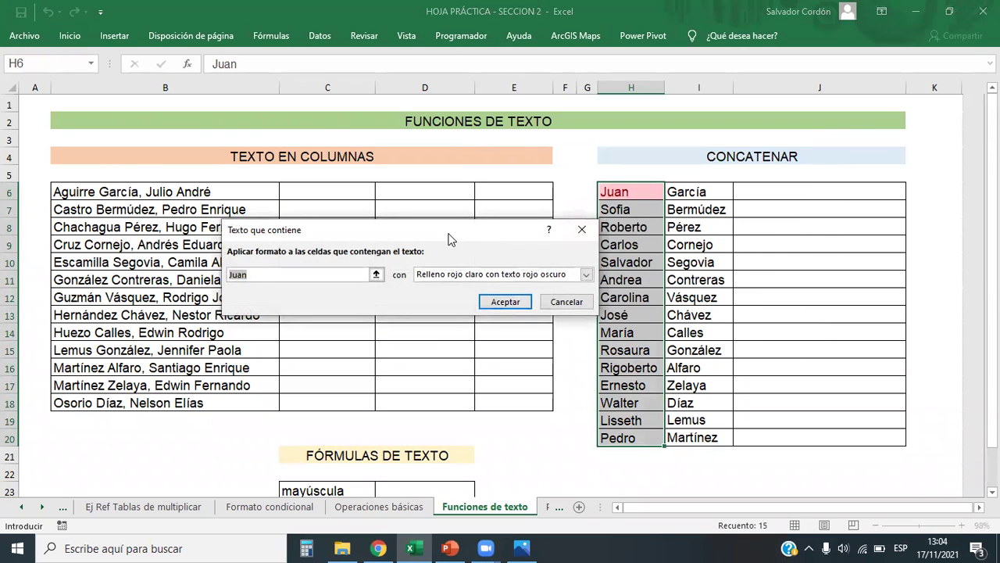
{"action": "key", "text": "BackSpace"}
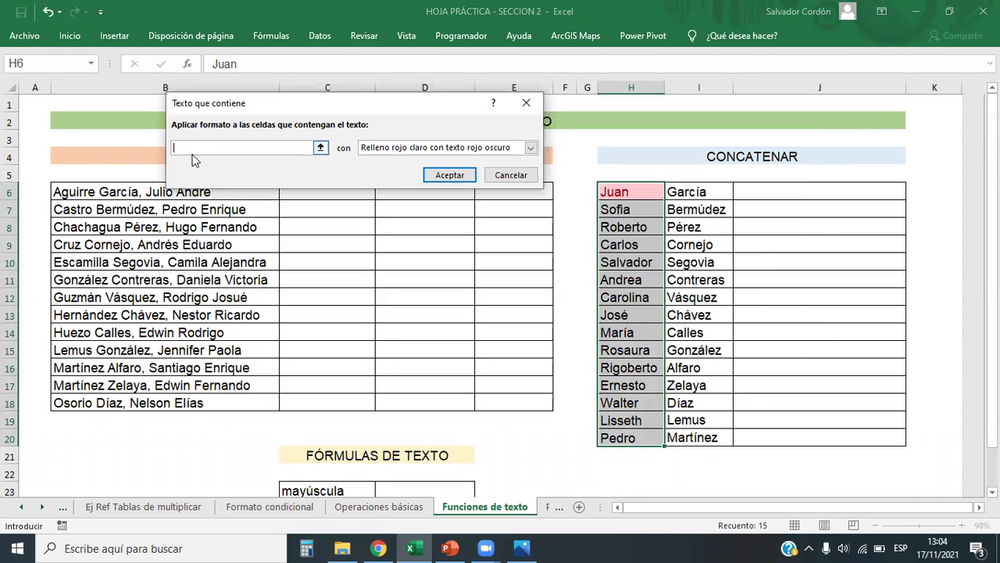
{"action": "type", "text": "er"}
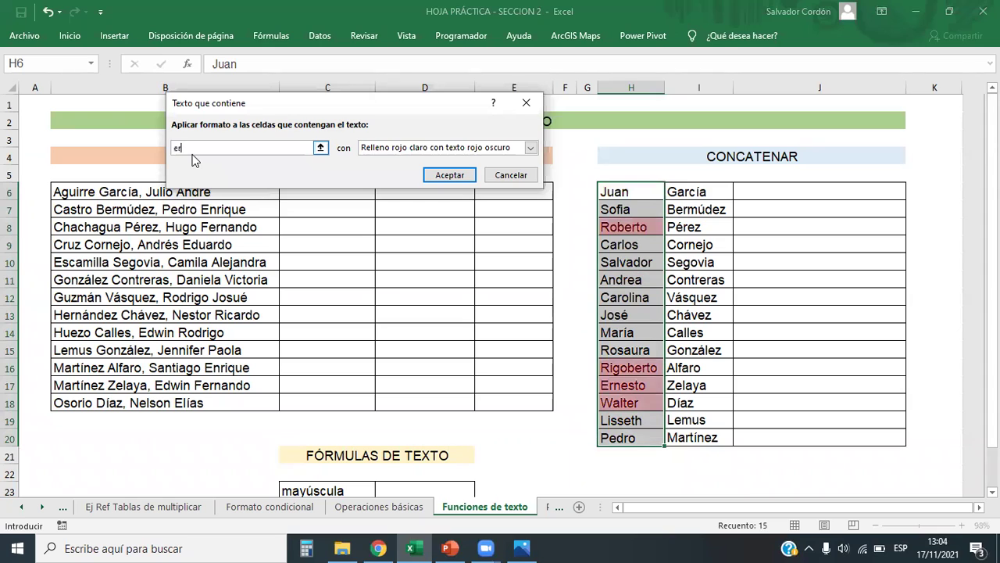
{"action": "type", "text": "nesto"}
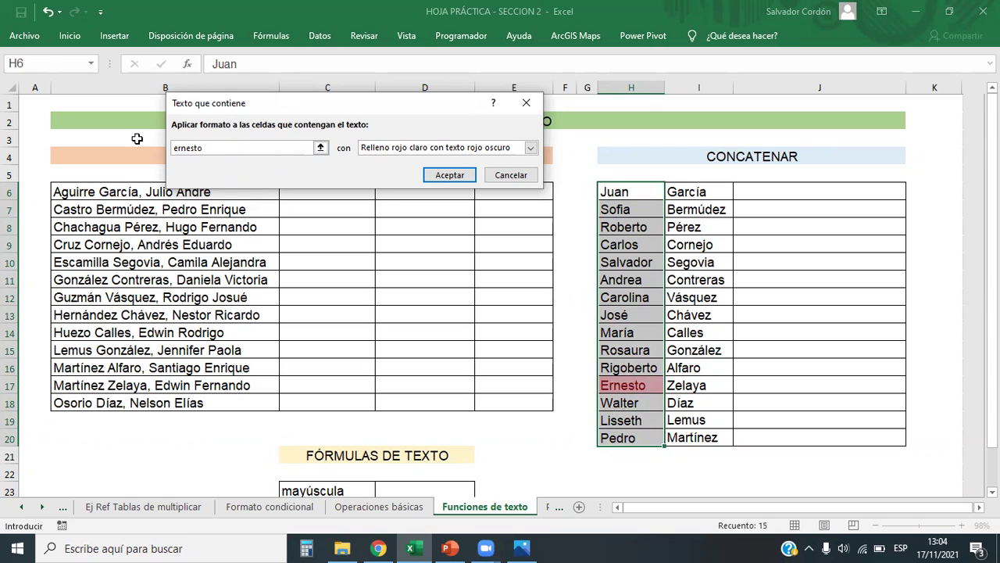
Try the letter "a" as the text-contains criterion for H6:H20, then discard the rule
{"action": "left_click_drag", "start_coordinate": [215, 147], "coordinate": [154, 143]}
{"action": "type", "text": "a"}
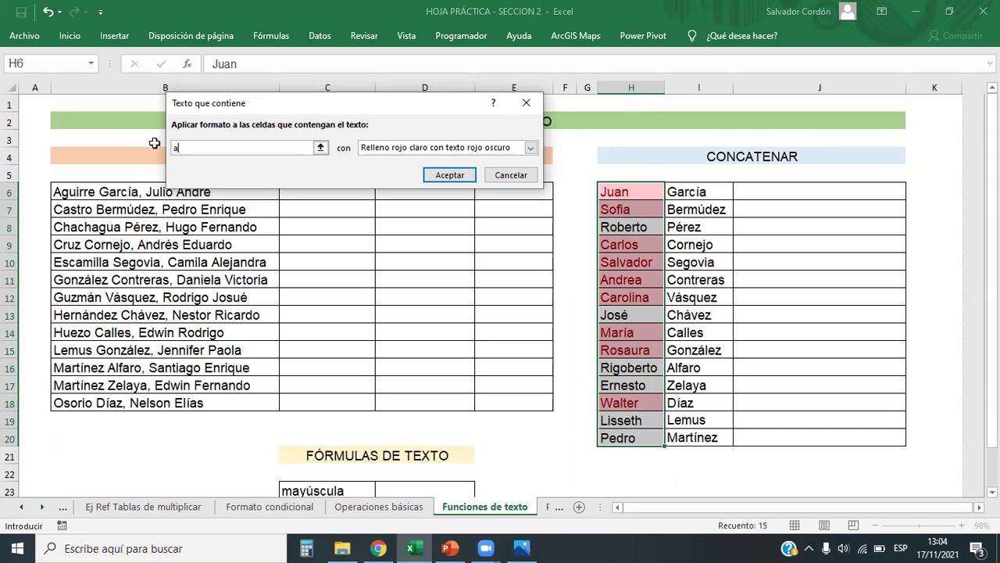
{"action": "key", "text": "BackSpace"}
{"action": "left_click_drag", "start_coordinate": [337, 101], "coordinate": [383, 149]}
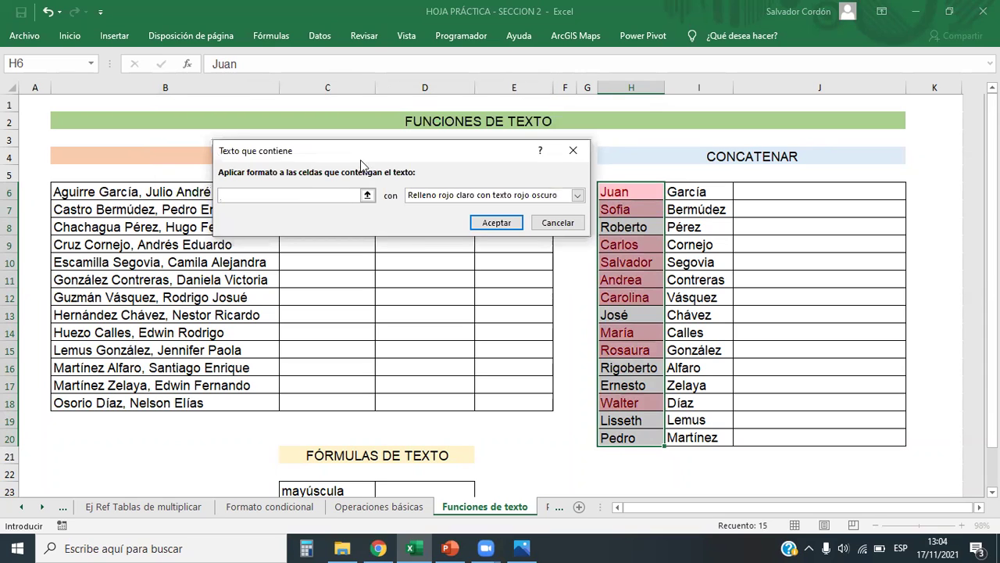
{"action": "left_click", "coordinate": [573, 150]}
{"action": "left_click", "coordinate": [629, 225]}
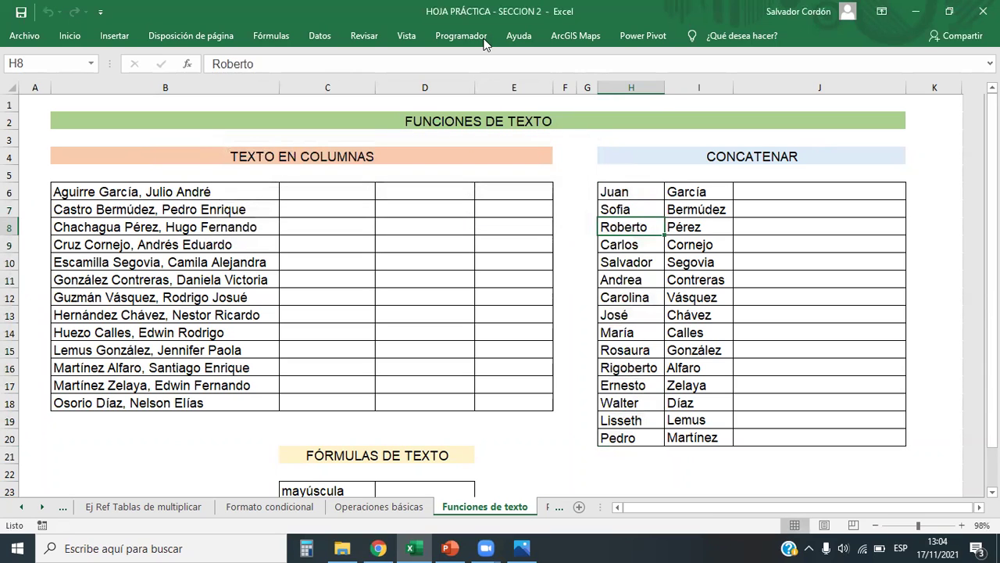
{"action": "left_click", "coordinate": [69, 36]}
{"action": "left_click", "coordinate": [491, 74]}
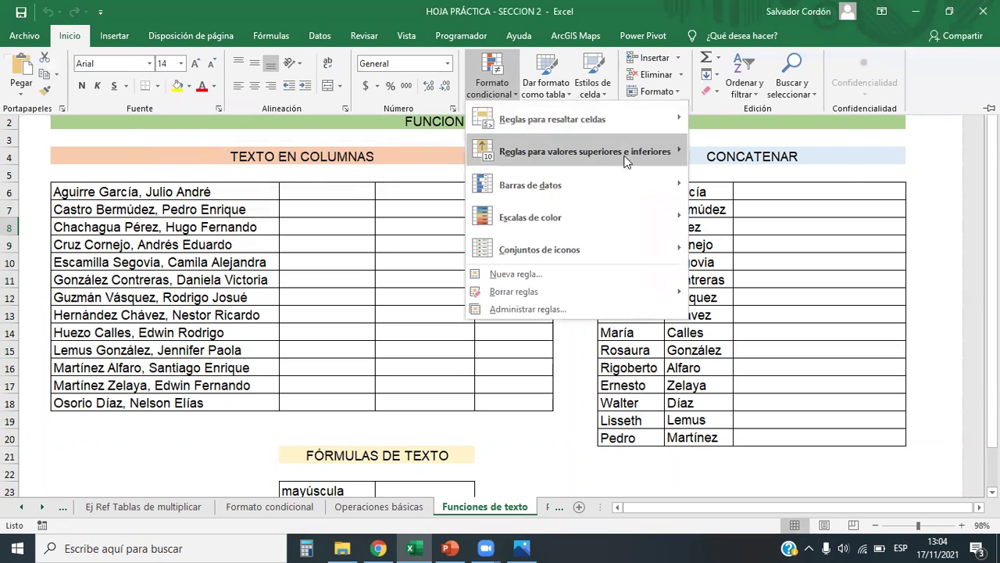
{"action": "mouse_move", "coordinate": [617, 119]}
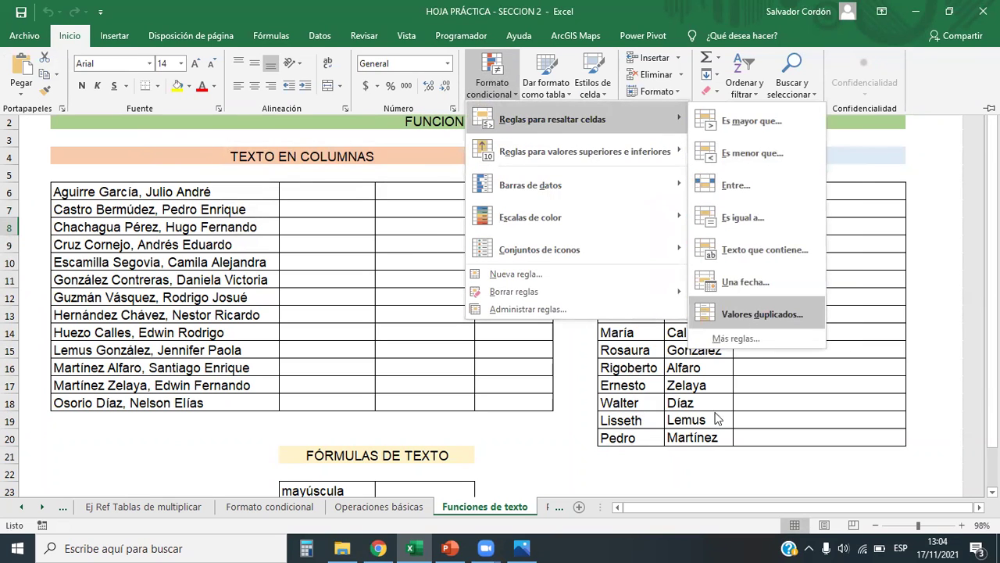
{"action": "left_click", "coordinate": [715, 441]}
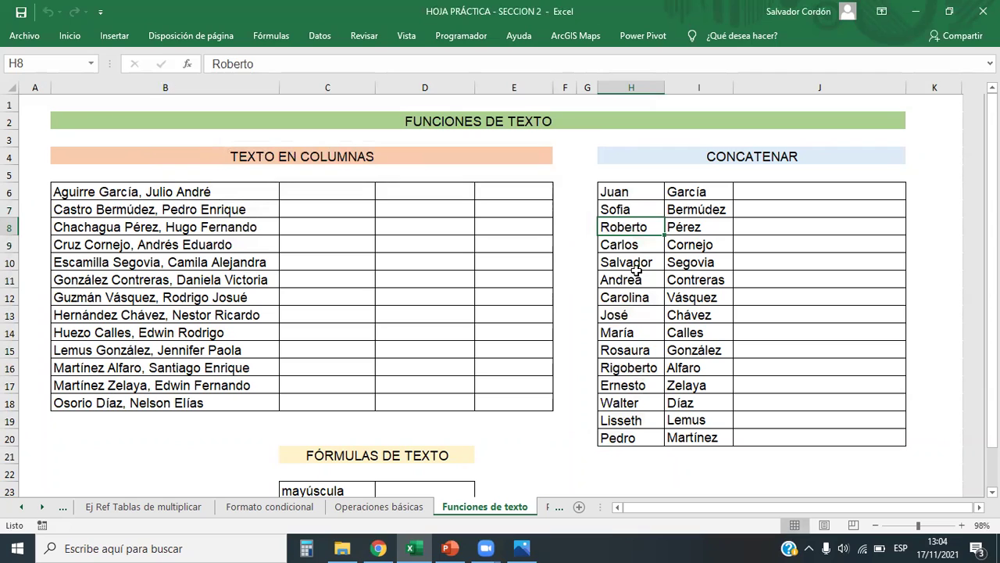
Copy the first name in H7 into cells H13, H17 and H20 to create repeated entries
{"action": "left_click", "coordinate": [638, 210]}
{"action": "key", "text": "ctrl+c"}
{"action": "left_click", "coordinate": [630, 295]}
{"action": "left_click", "coordinate": [635, 316]}
{"action": "key", "text": "ctrl+v"}
{"action": "left_click", "coordinate": [637, 385]}
{"action": "key", "text": "ctrl+v"}
{"action": "left_click", "coordinate": [634, 437]}
{"action": "key", "text": "ctrl+v"}
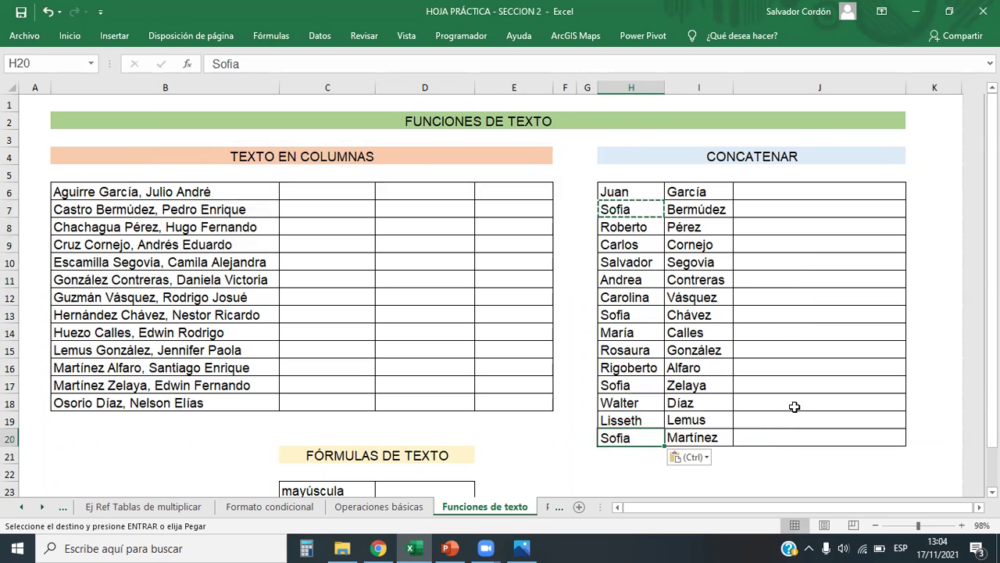
{"action": "left_click", "coordinate": [793, 406]}
Highlight duplicate values in H6:H20 with light red fill and dark red text, and clear the pending copy selection
{"action": "left_click_drag", "start_coordinate": [628, 191], "coordinate": [614, 440]}
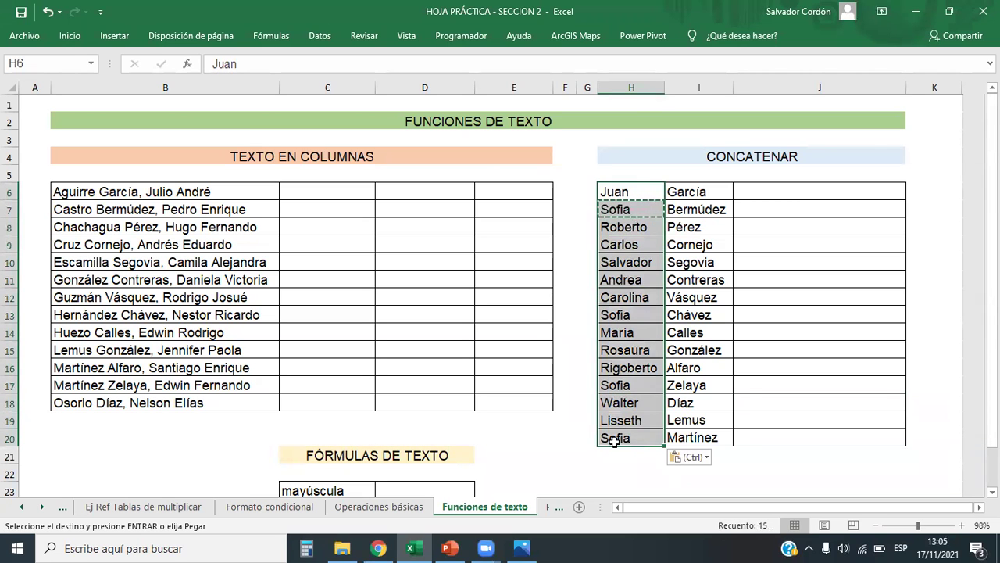
{"action": "left_click", "coordinate": [69, 35]}
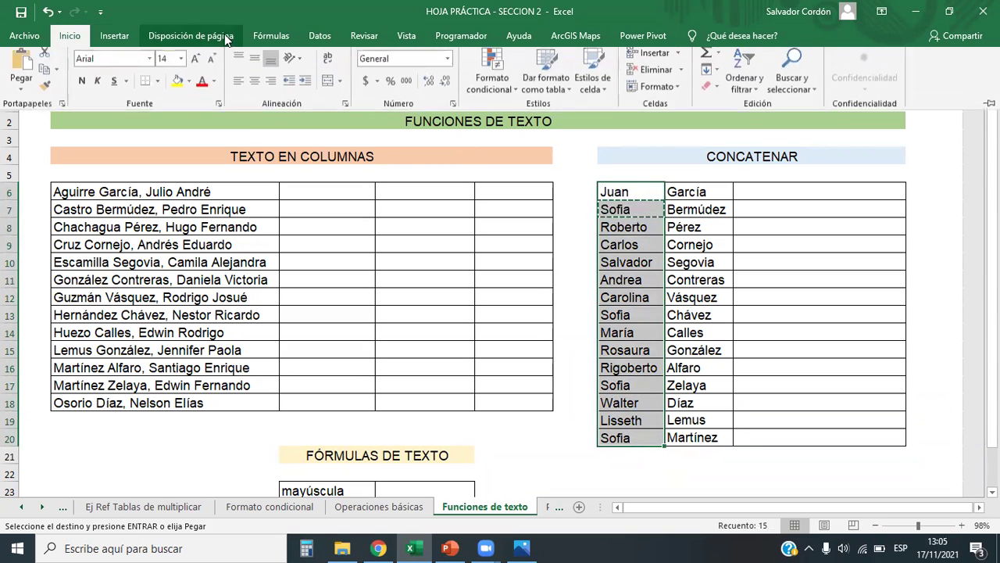
{"action": "left_click", "coordinate": [512, 94]}
{"action": "mouse_move", "coordinate": [606, 117]}
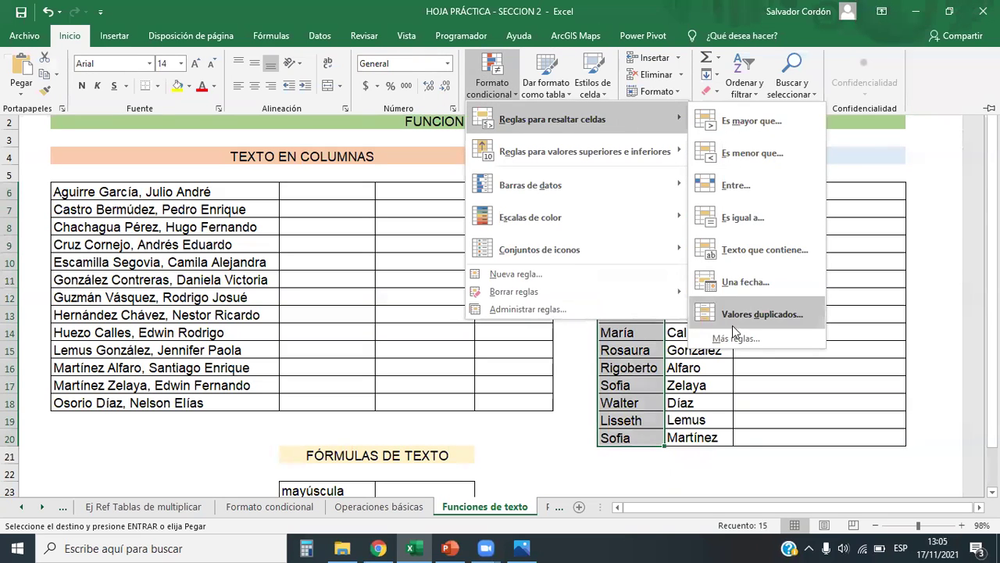
{"action": "left_click", "coordinate": [765, 322]}
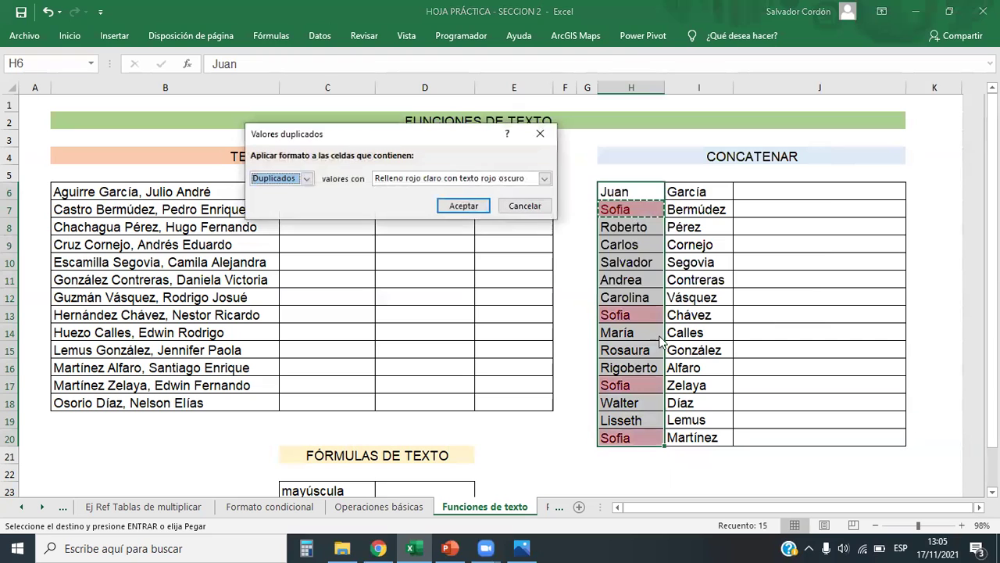
{"action": "left_click_drag", "start_coordinate": [318, 134], "coordinate": [113, 132]}
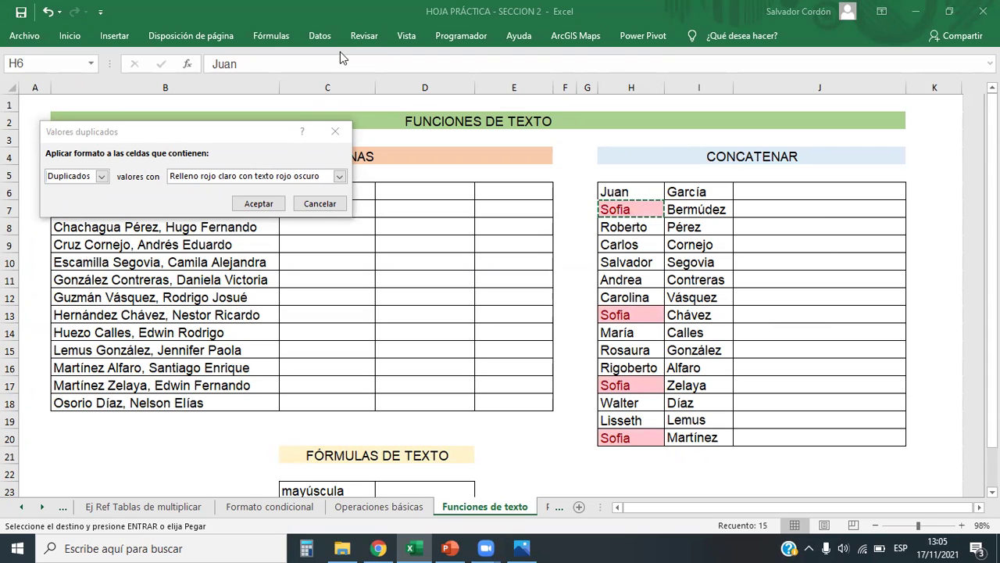
{"action": "left_click", "coordinate": [268, 207]}
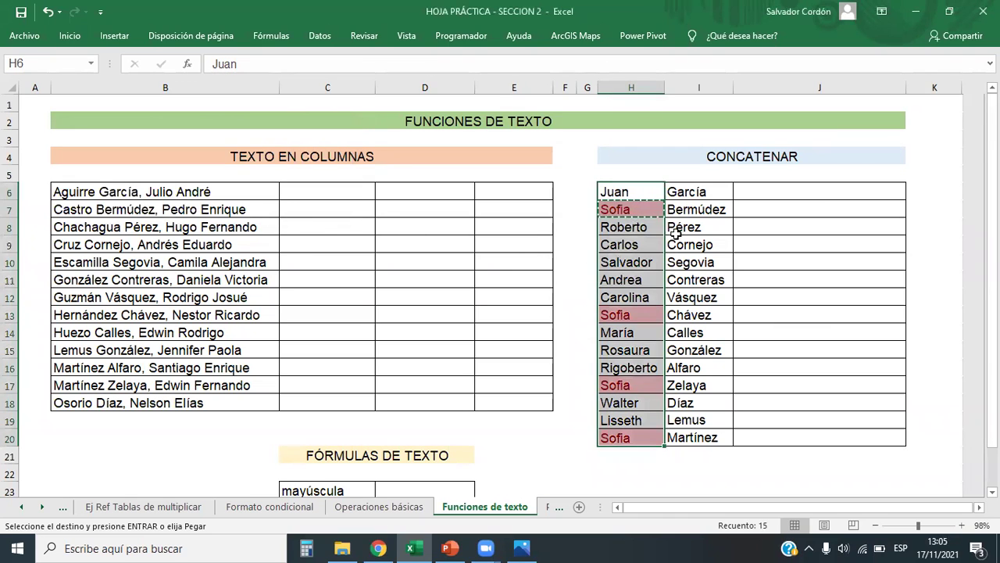
{"action": "key", "text": "Escape"}
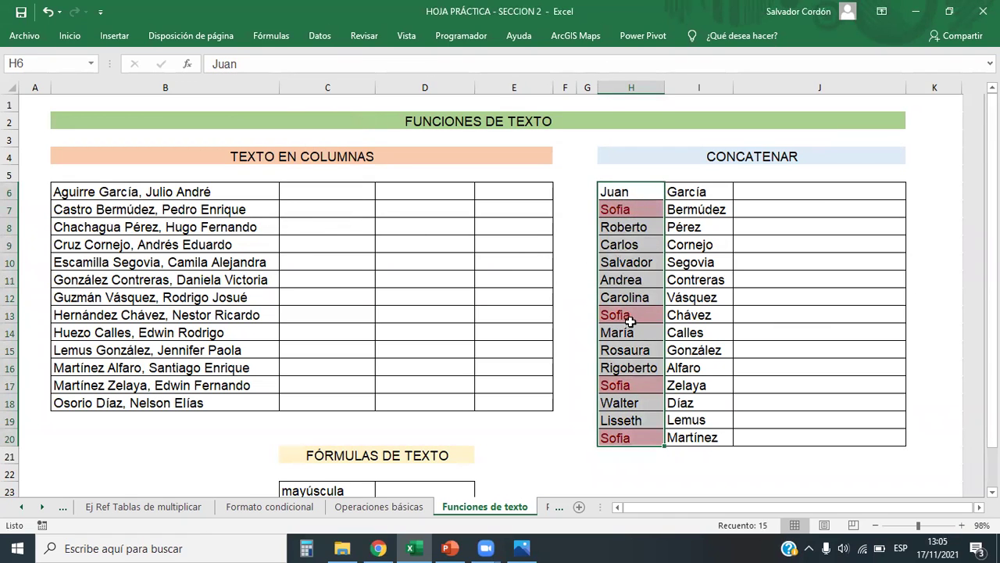
Try altering the repeated first name in H13 so it stops matching its duplicates, and restore the matching text
{"action": "left_click", "coordinate": [635, 316]}
{"action": "double_click", "coordinate": [635, 315]}
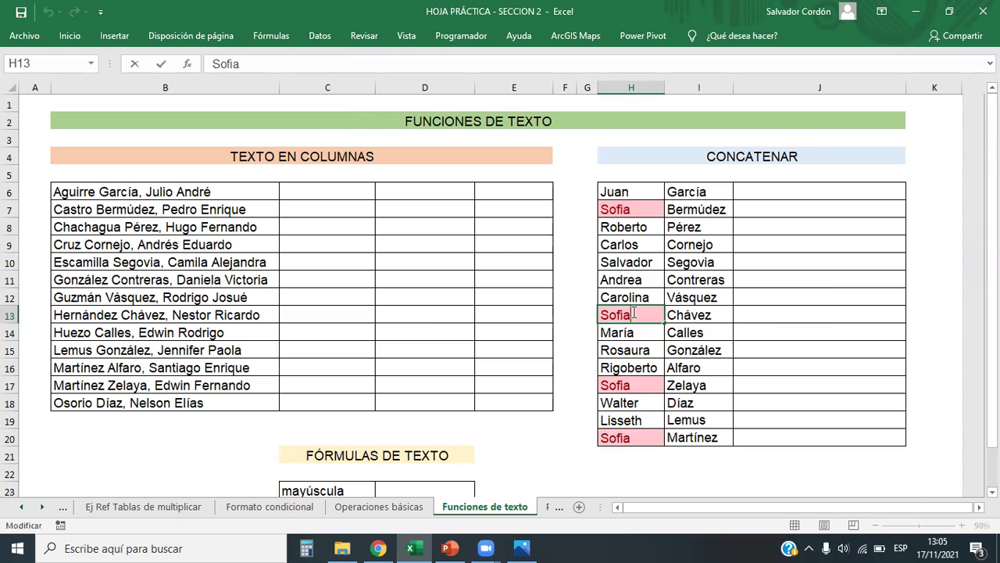
{"action": "key", "text": "Return"}
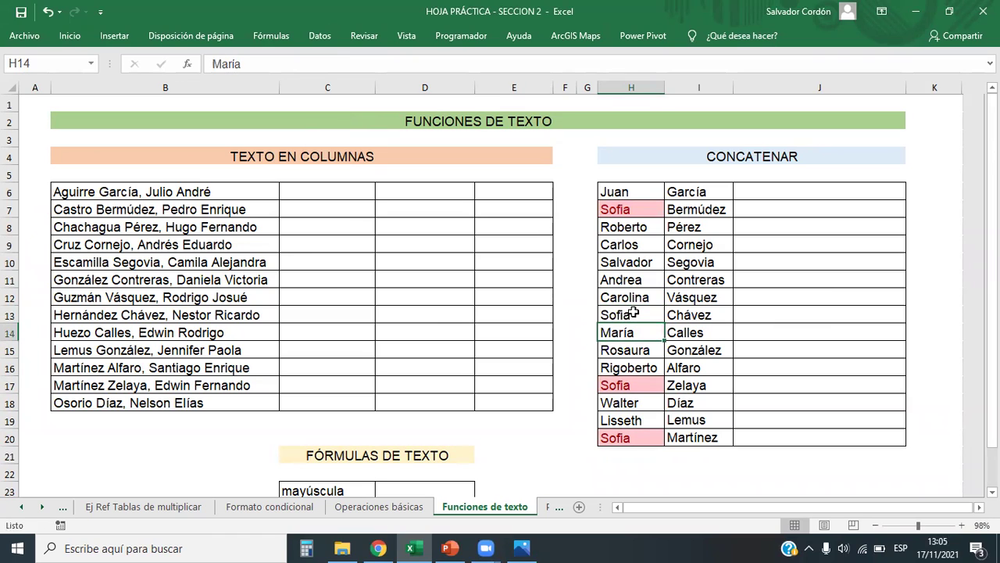
{"action": "left_click", "coordinate": [633, 313]}
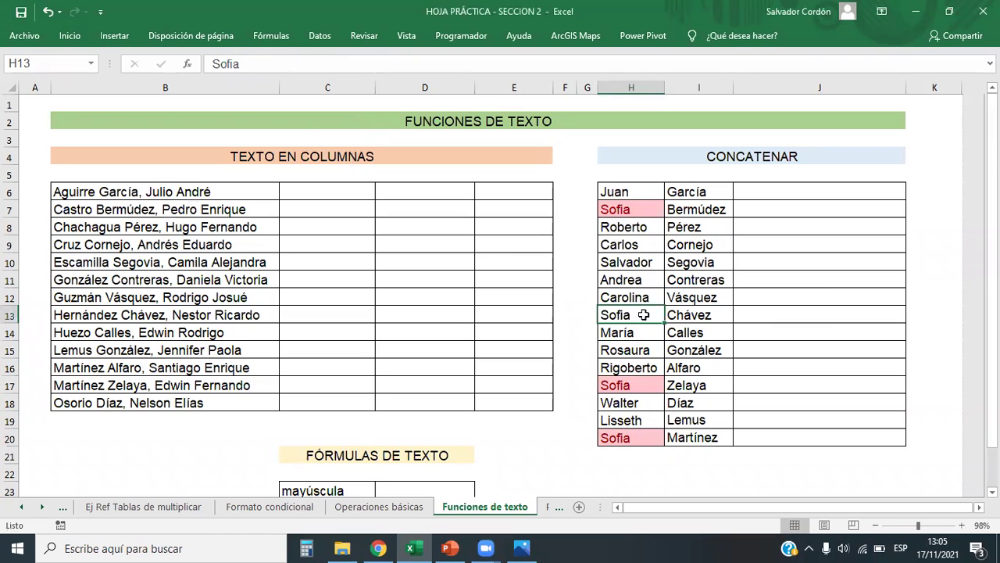
{"action": "double_click", "coordinate": [651, 316]}
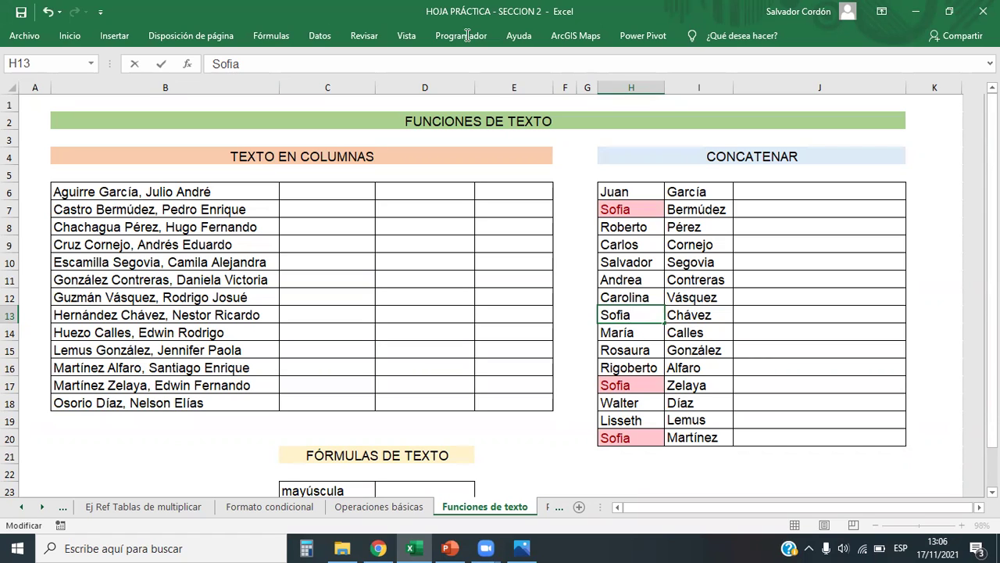
{"action": "key", "text": "Return"}
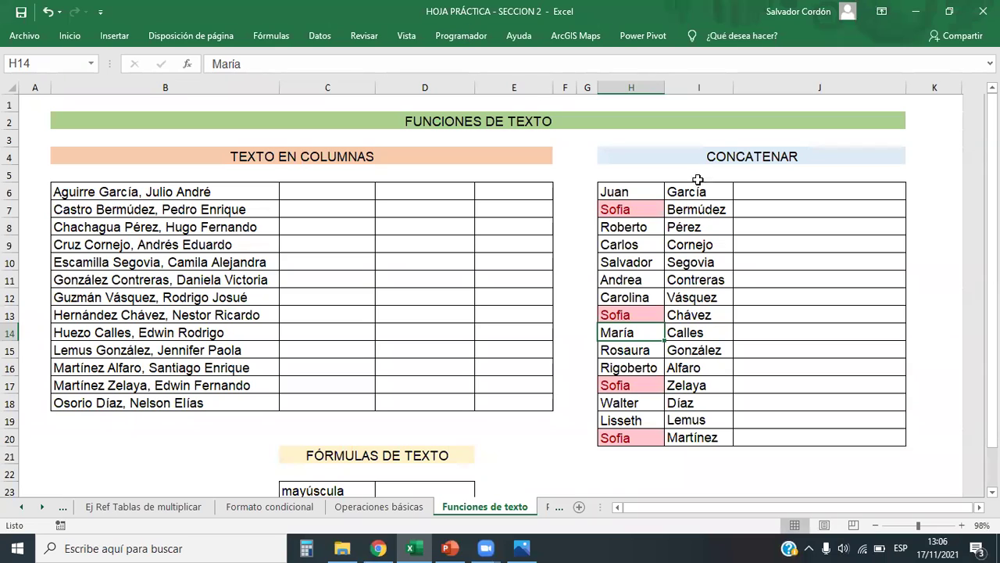
{"action": "left_click_drag", "start_coordinate": [647, 192], "coordinate": [640, 436]}
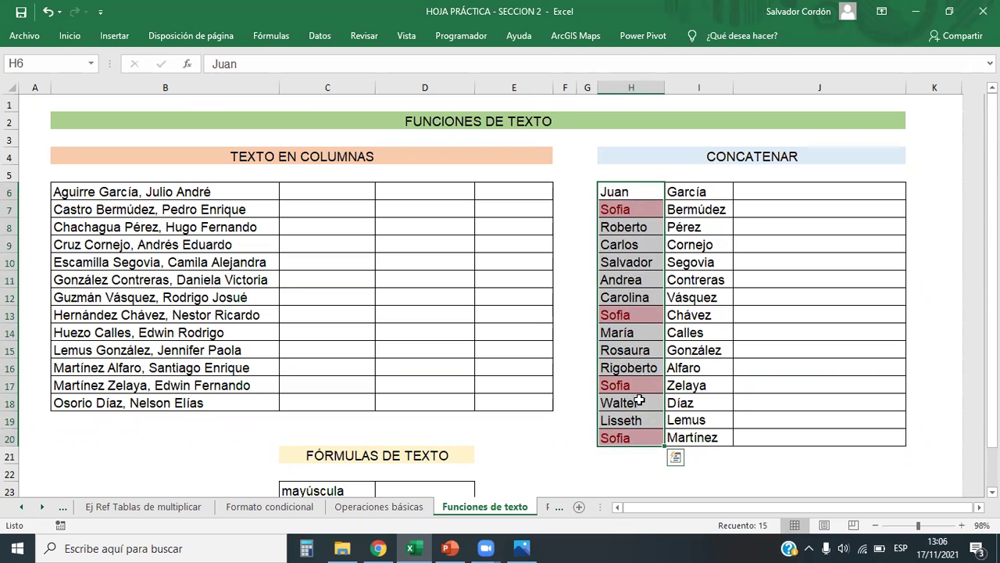
{"action": "left_click", "coordinate": [70, 36]}
{"action": "left_click", "coordinate": [500, 100]}
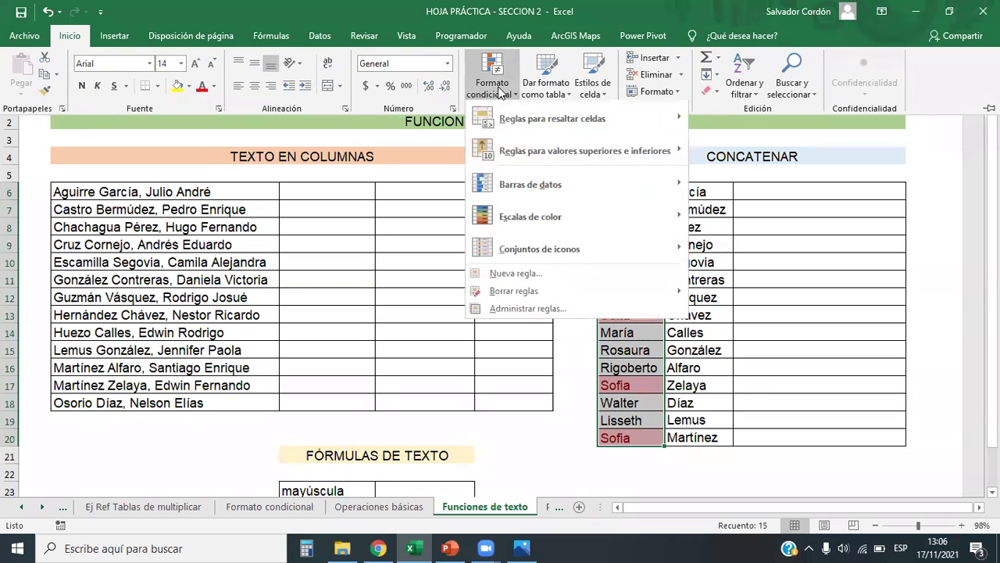
{"action": "left_click", "coordinate": [953, 270]}
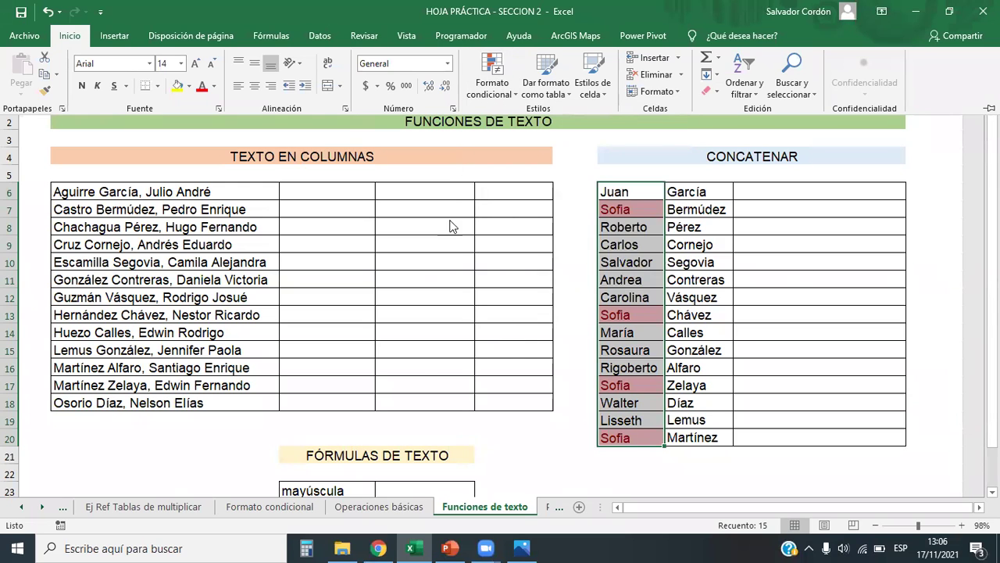
{"action": "left_click", "coordinate": [483, 74]}
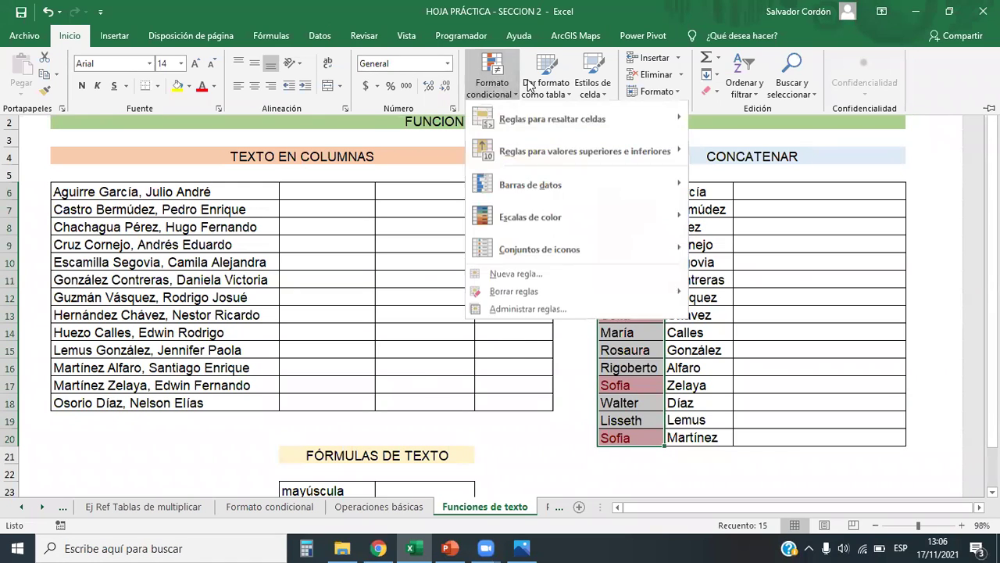
{"action": "mouse_move", "coordinate": [633, 119]}
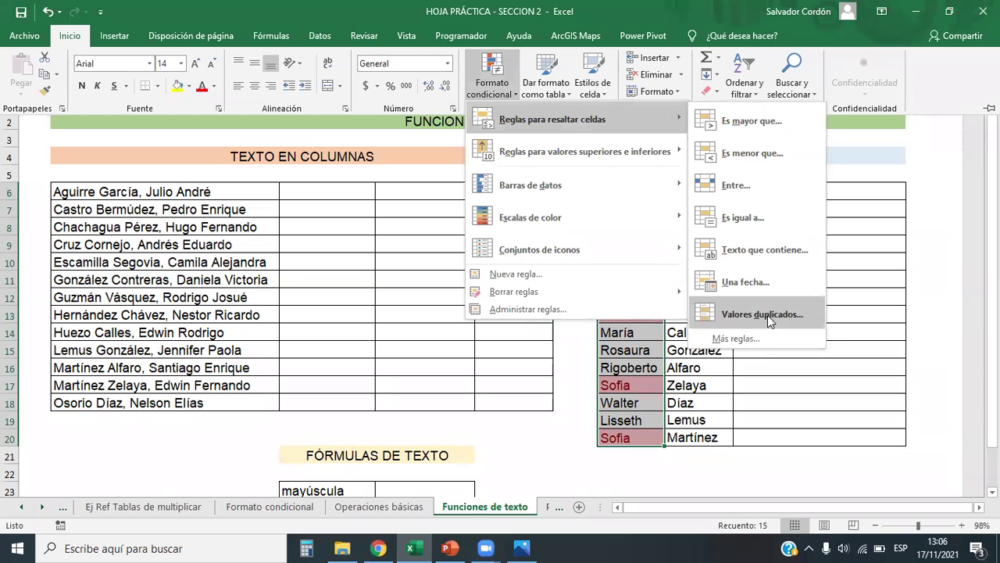
{"action": "left_click", "coordinate": [577, 447]}
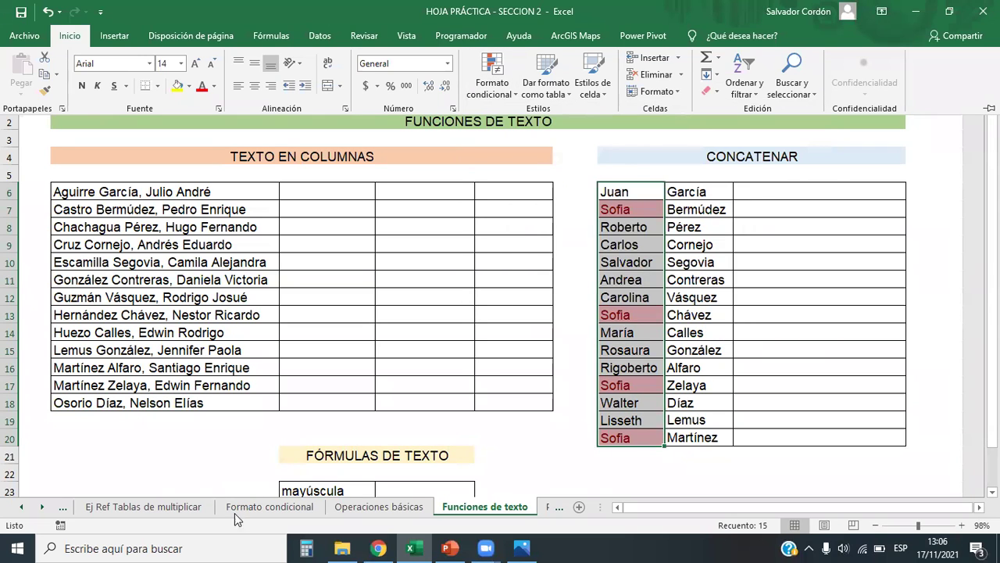
On the Formato condicional sheet, highlight the top 3 values in F3:F17 with light red fill and dark red text
{"action": "left_click", "coordinate": [275, 507]}
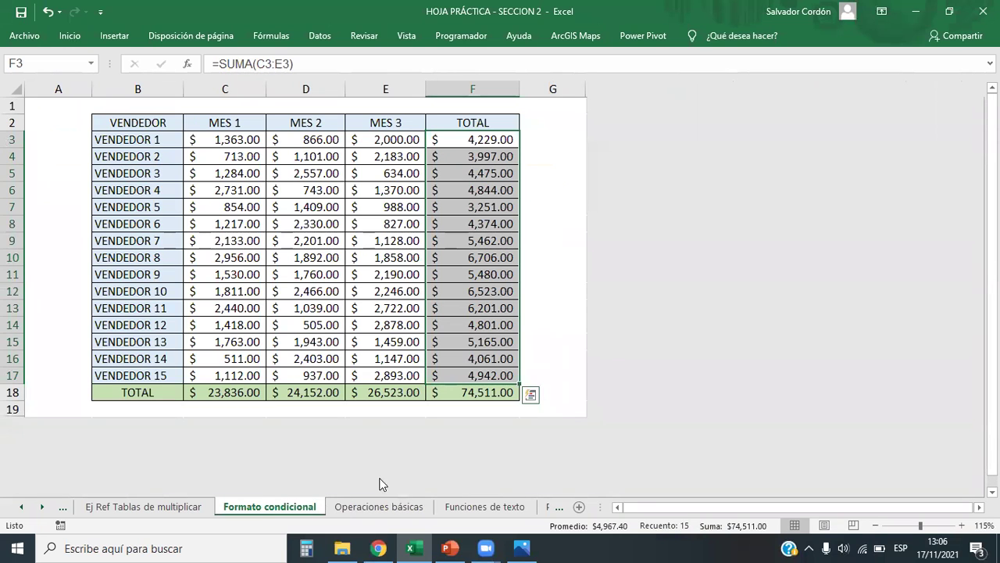
{"action": "left_click_drag", "start_coordinate": [474, 140], "coordinate": [460, 366]}
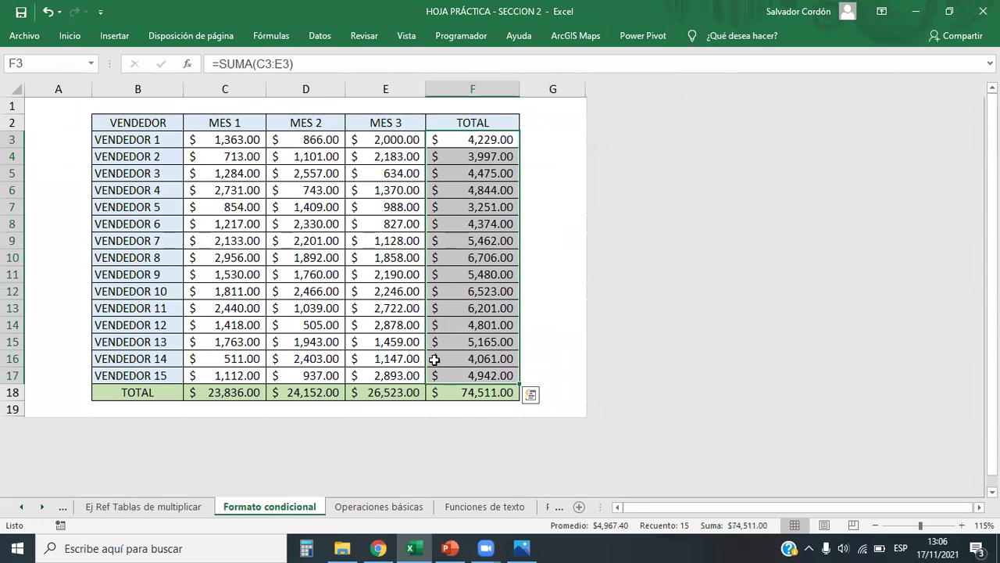
{"action": "left_click", "coordinate": [69, 36]}
{"action": "left_click", "coordinate": [492, 92]}
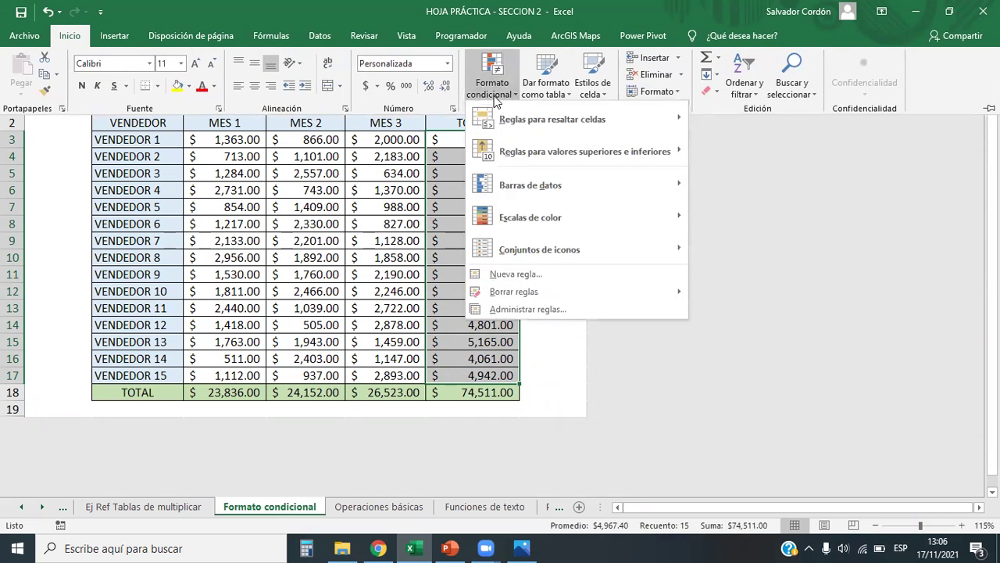
{"action": "mouse_move", "coordinate": [538, 190]}
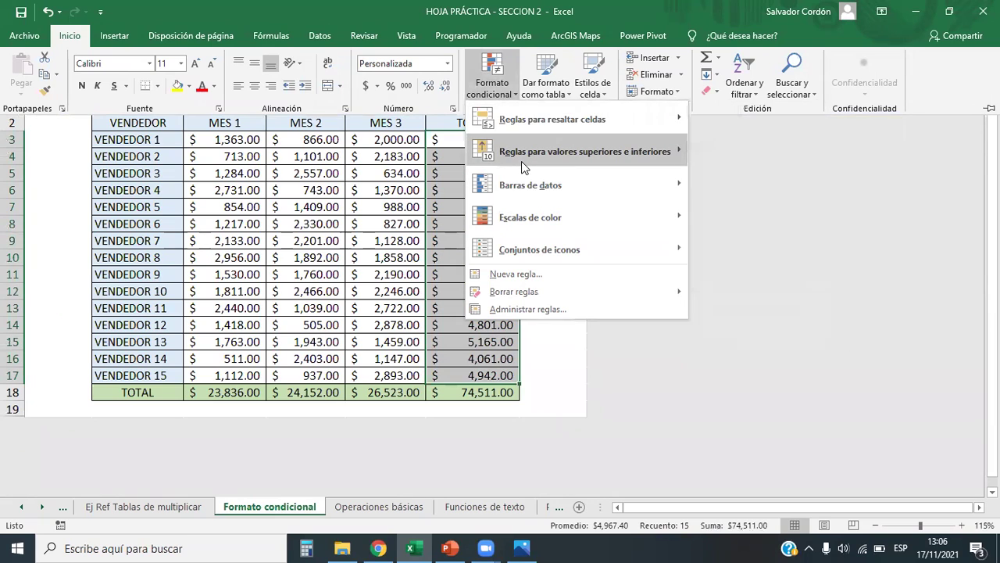
{"action": "mouse_move", "coordinate": [522, 161]}
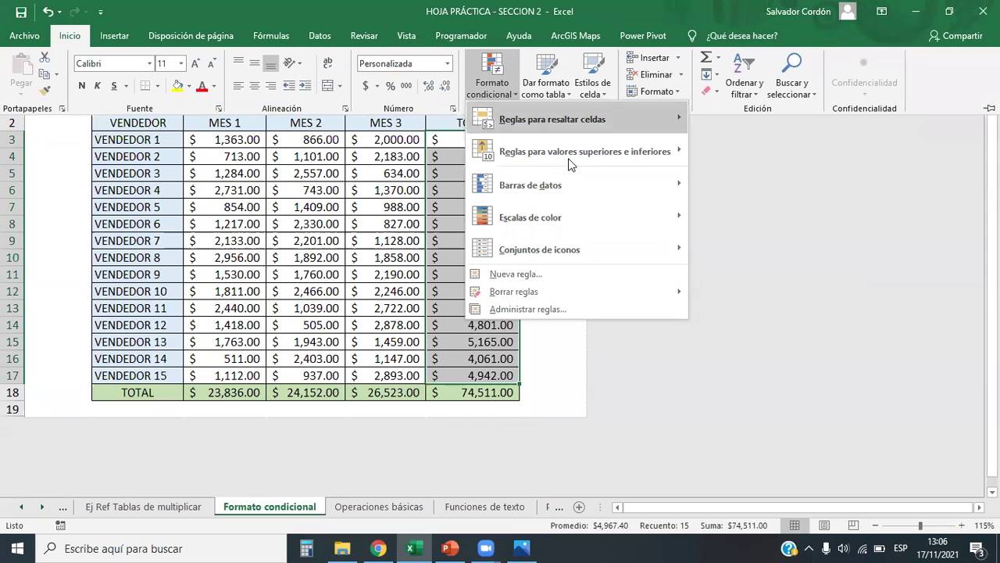
{"action": "mouse_move", "coordinate": [587, 136]}
{"action": "left_click", "coordinate": [769, 154]}
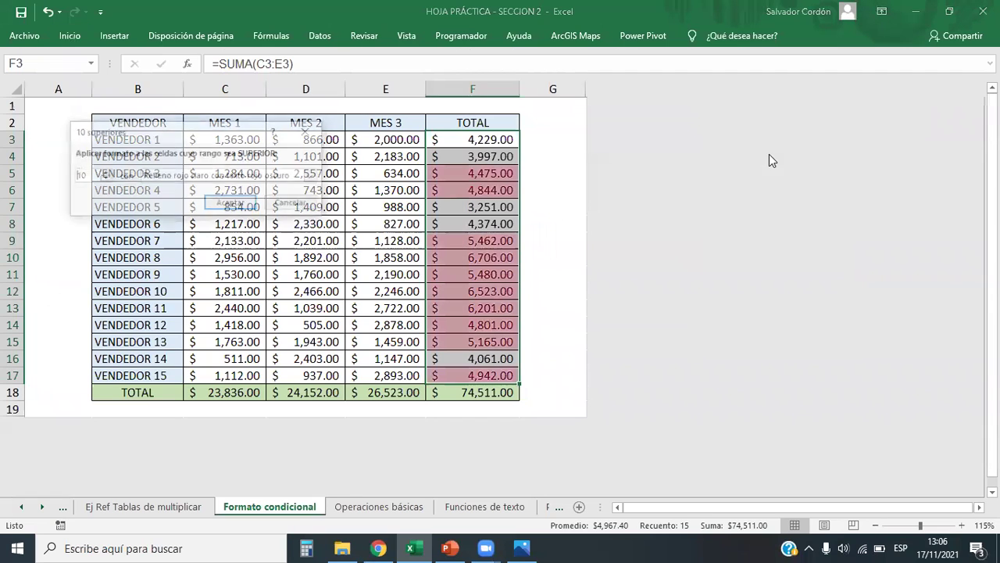
{"action": "left_click_drag", "start_coordinate": [91, 175], "coordinate": [62, 175]}
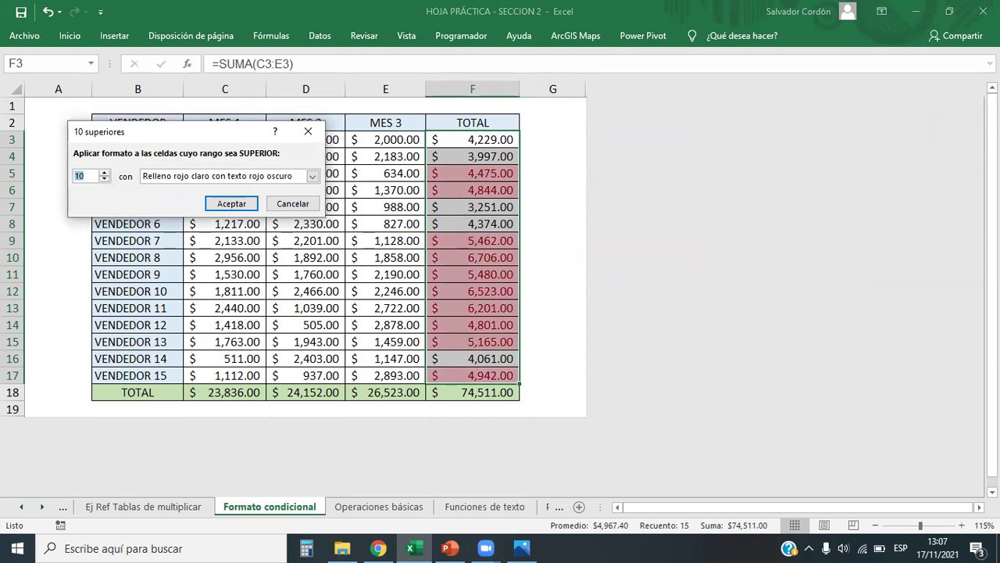
{"action": "type", "text": "5"}
{"action": "key", "text": "BackSpace"}
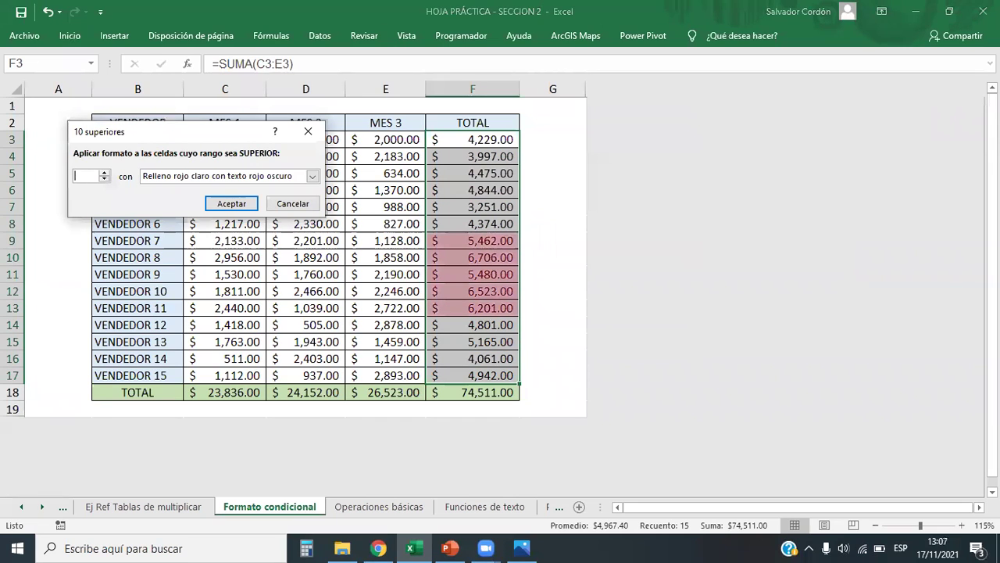
{"action": "type", "text": "3"}
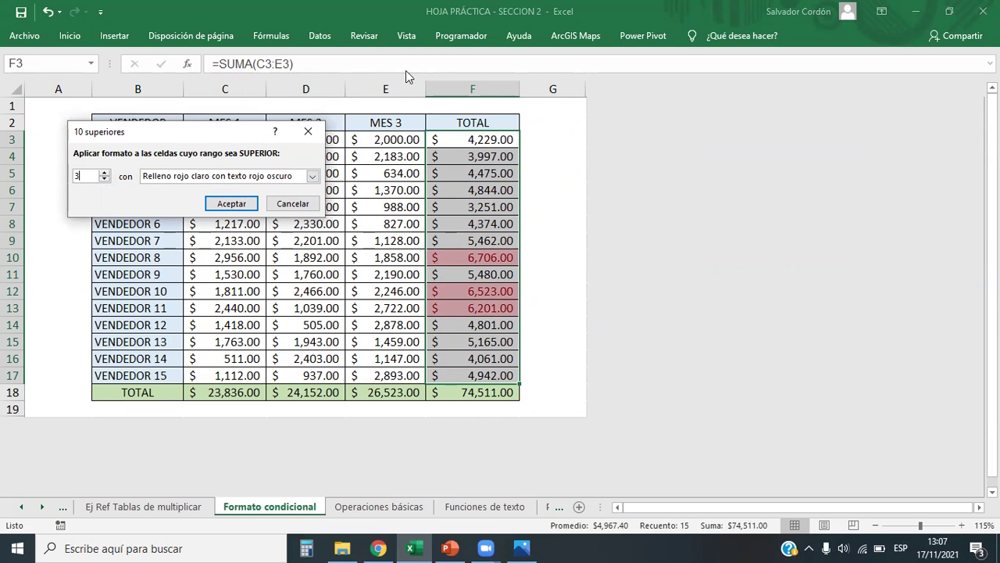
{"action": "left_click", "coordinate": [231, 204]}
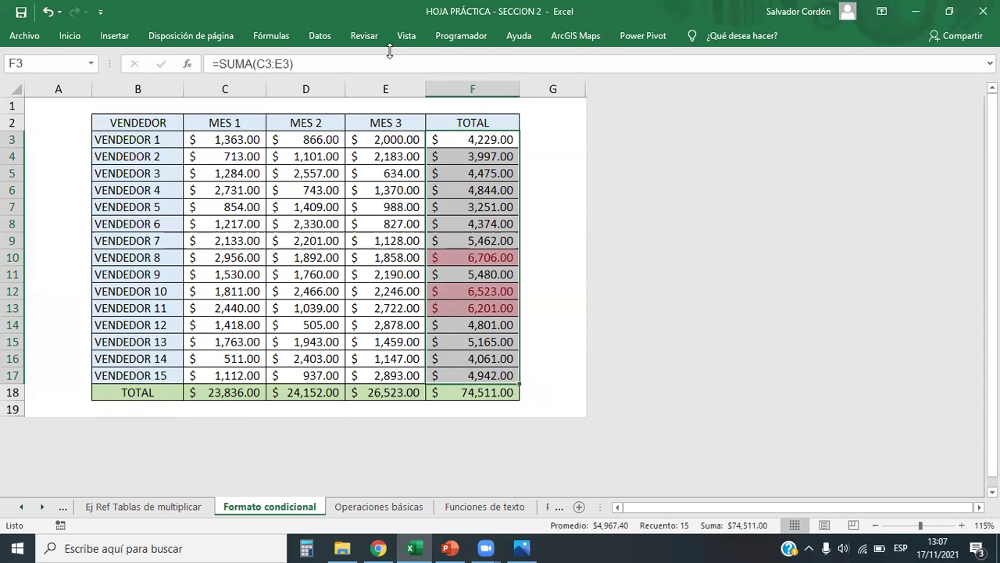
Edit the top 3 rule on F3:F17 to use a dark green font colour
{"action": "left_click", "coordinate": [69, 36]}
{"action": "left_click", "coordinate": [498, 70]}
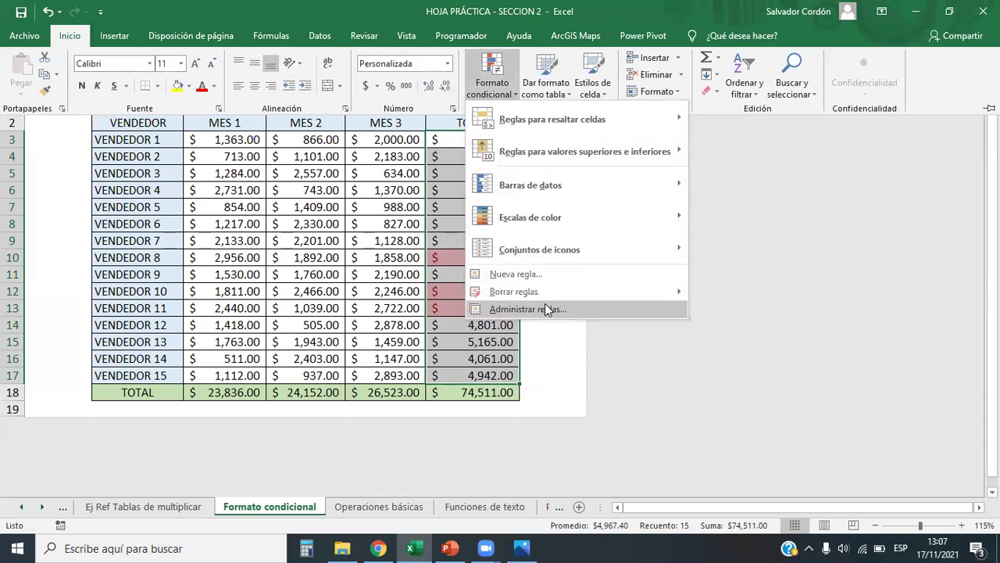
{"action": "left_click", "coordinate": [545, 306]}
{"action": "left_click", "coordinate": [67, 172]}
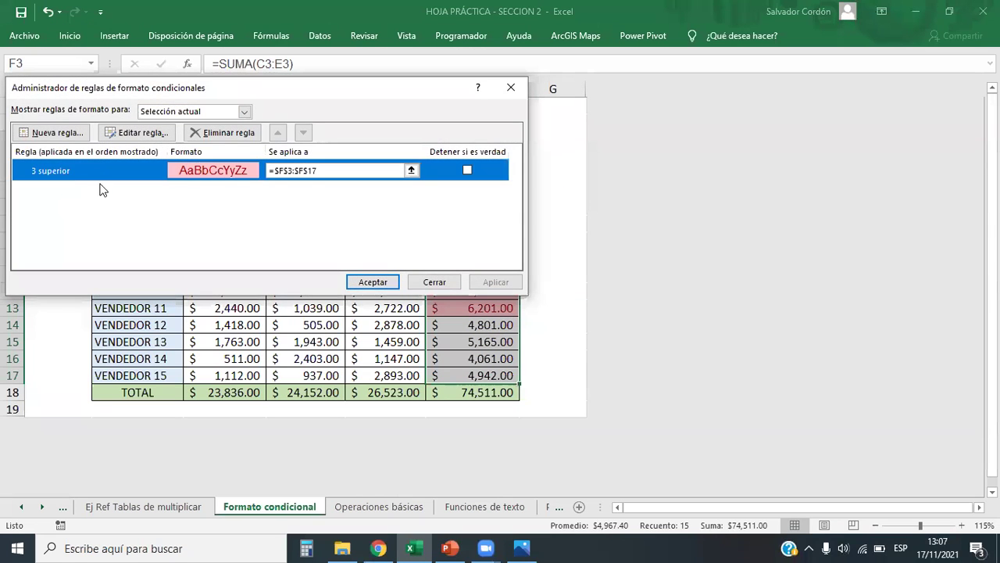
{"action": "double_click", "coordinate": [67, 172]}
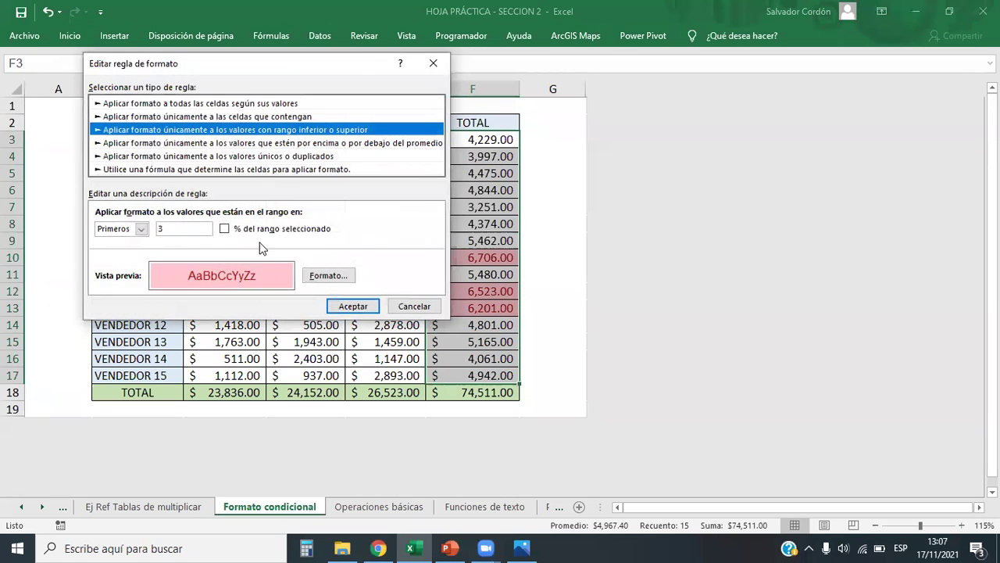
{"action": "left_click", "coordinate": [313, 275]}
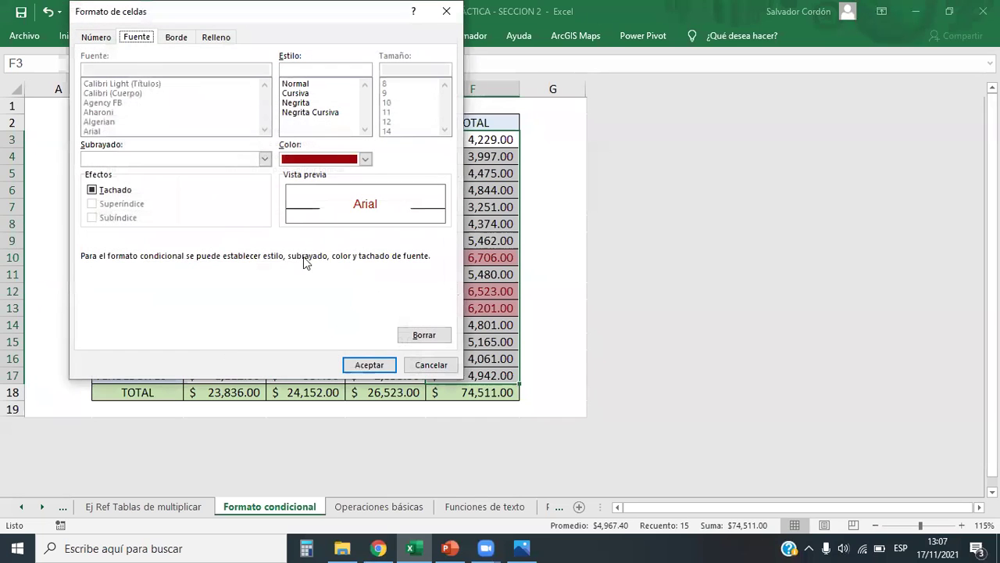
{"action": "left_click", "coordinate": [364, 159]}
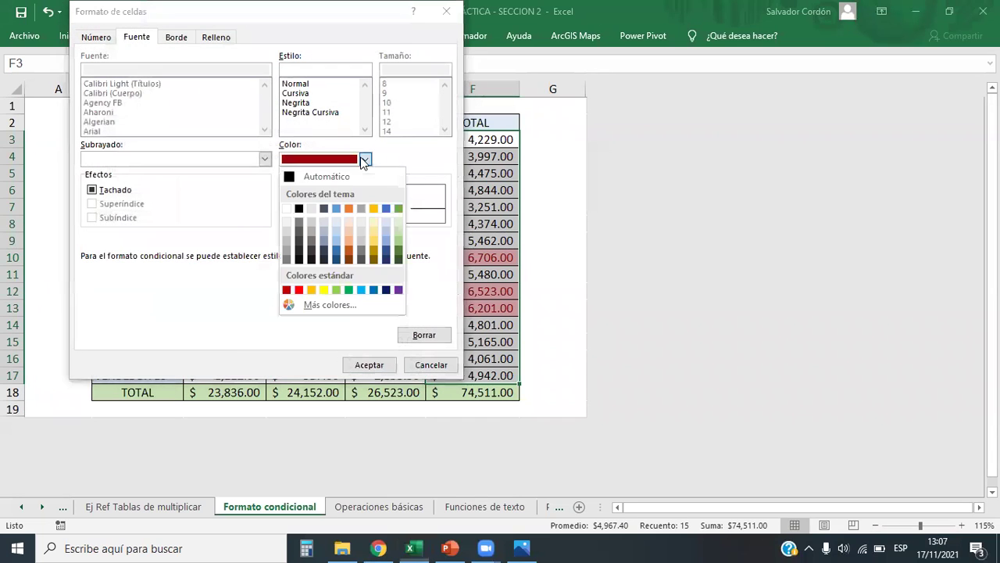
{"action": "left_click", "coordinate": [398, 256]}
Give the top 3 rule a light green fill and apply the revised format to F3:F17
{"action": "left_click", "coordinate": [223, 37]}
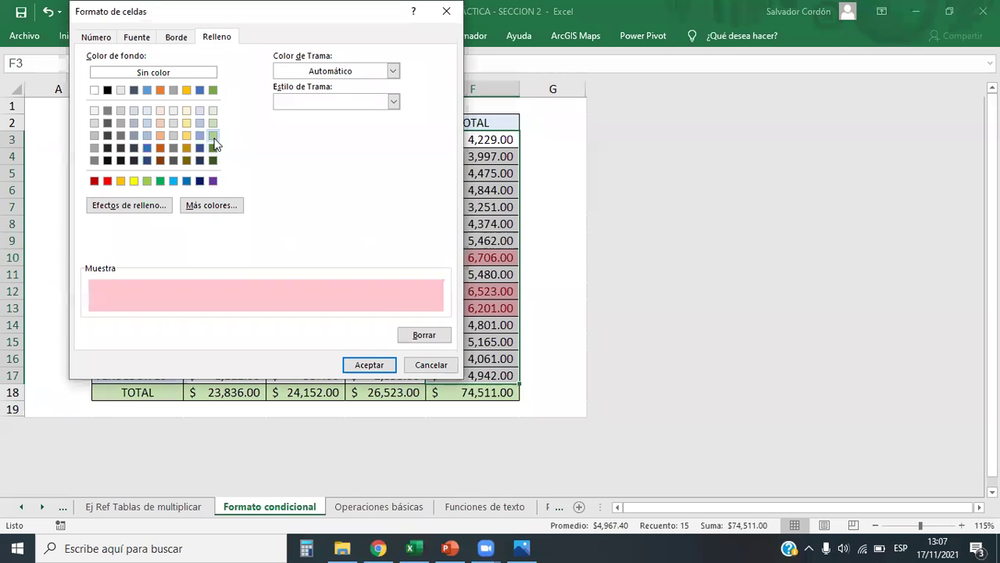
{"action": "left_click", "coordinate": [213, 136]}
{"action": "left_click", "coordinate": [371, 365]}
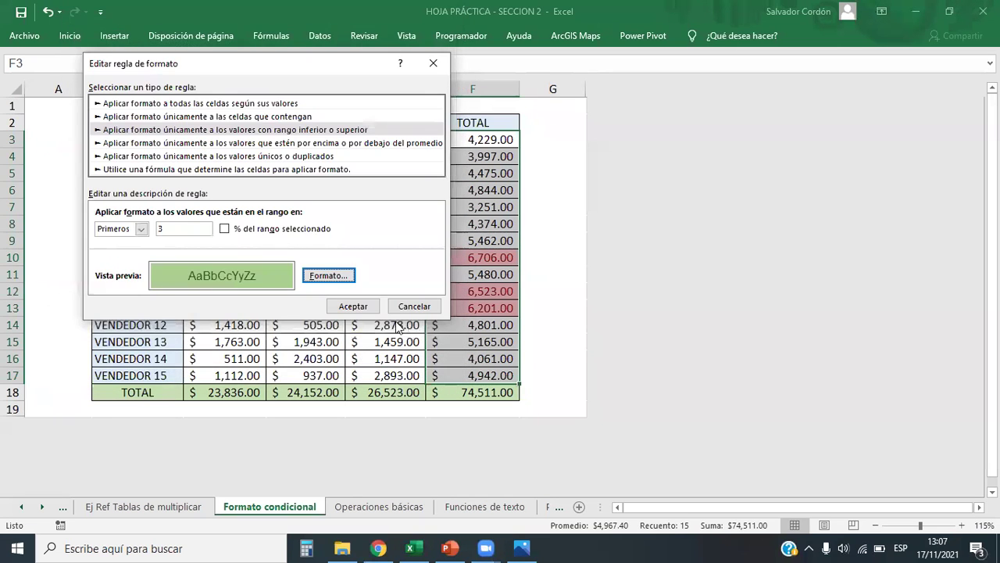
{"action": "left_click", "coordinate": [356, 307]}
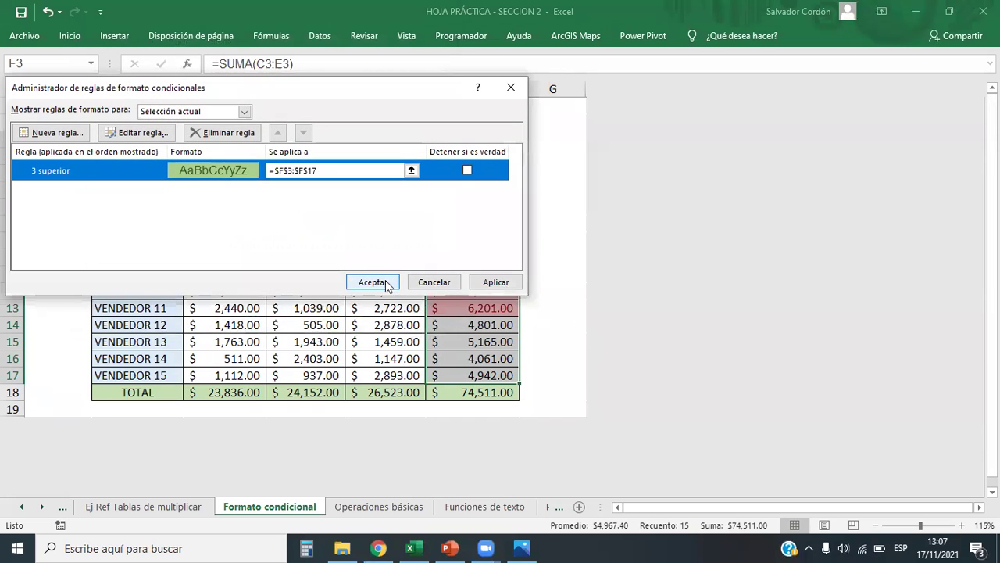
{"action": "left_click", "coordinate": [495, 282]}
{"action": "left_click", "coordinate": [358, 284]}
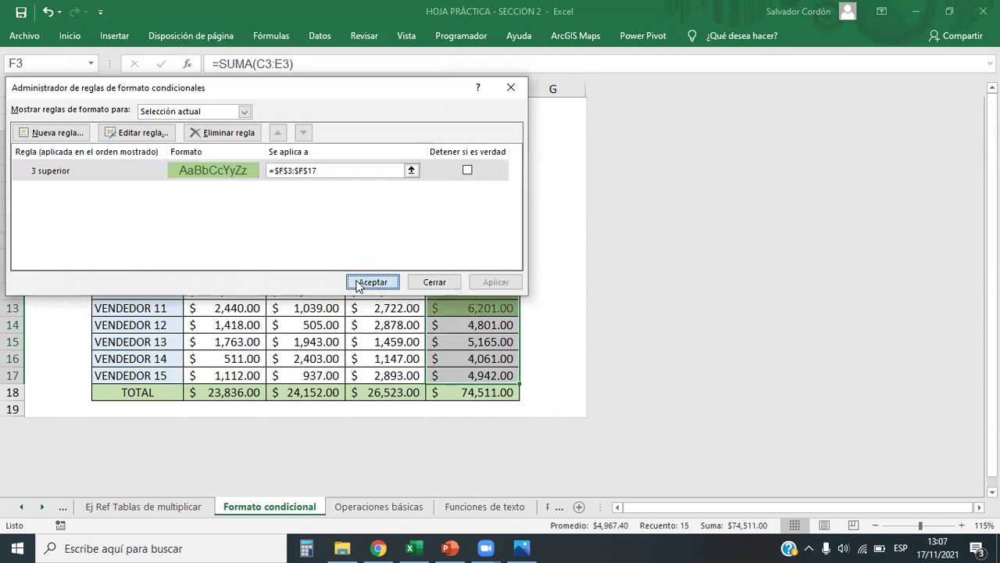
Replace the VENDEDOR 5 total in F7 with 10000 and check which totals are highlighted
{"action": "left_click", "coordinate": [500, 376]}
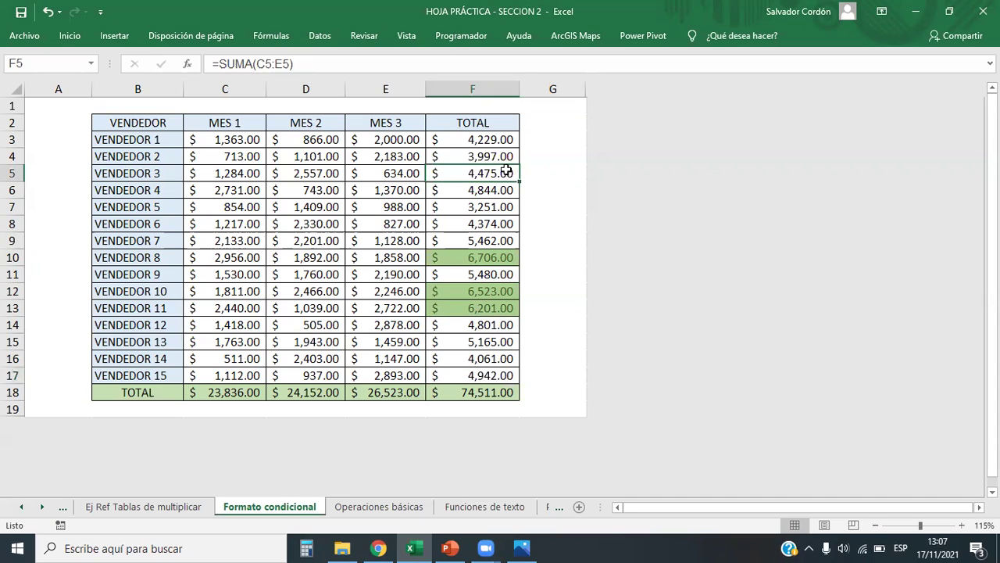
{"action": "left_click_drag", "start_coordinate": [473, 139], "coordinate": [500, 375]}
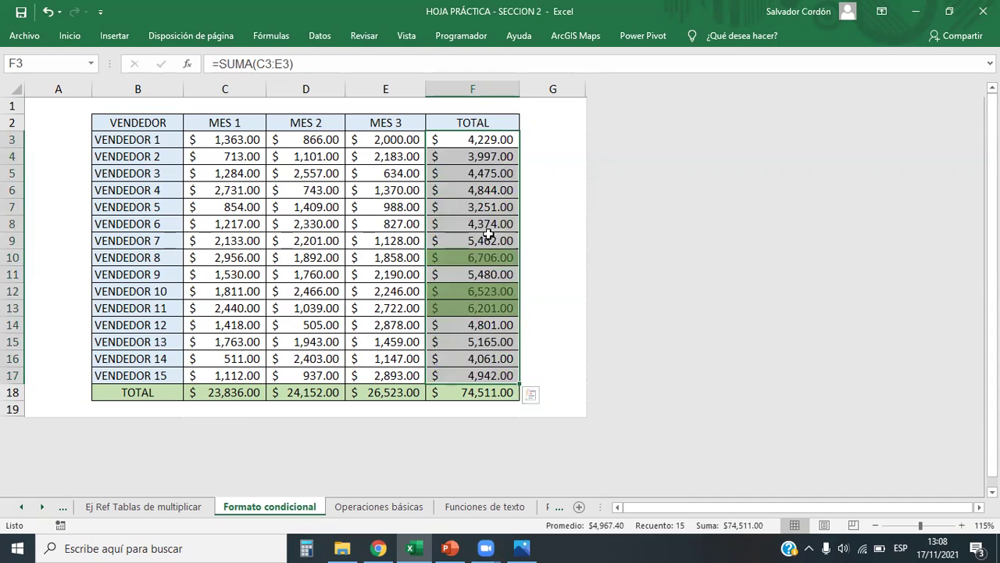
{"action": "left_click", "coordinate": [488, 206]}
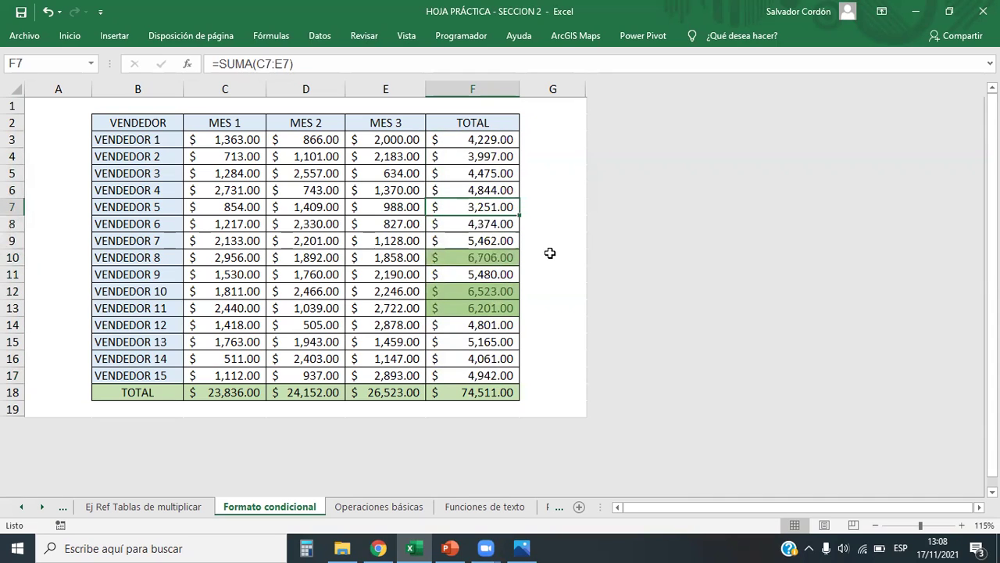
{"action": "type", "text": "10000"}
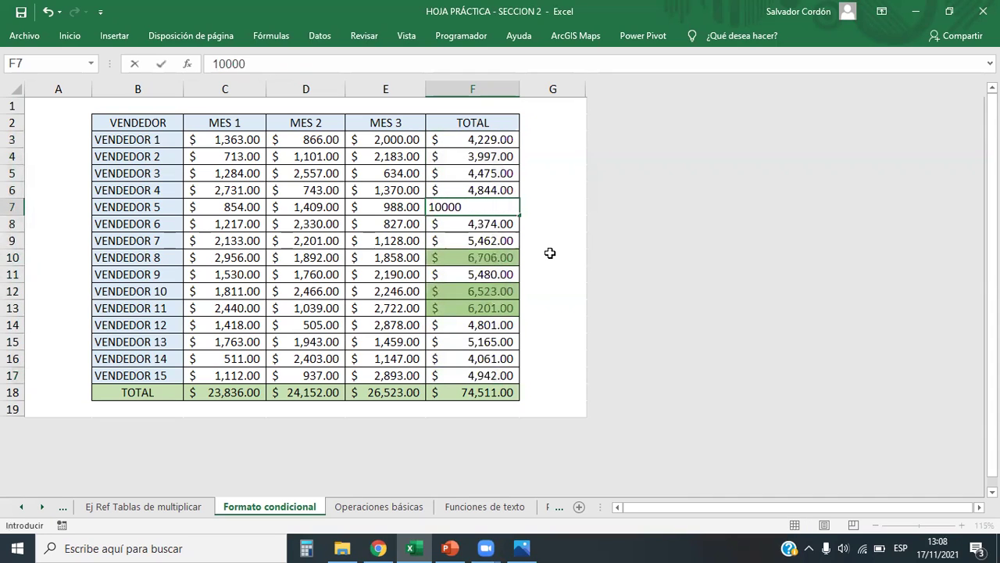
{"action": "key", "text": "Return"}
{"action": "left_click_drag", "start_coordinate": [507, 308], "coordinate": [490, 255]}
{"action": "left_click", "coordinate": [484, 208]}
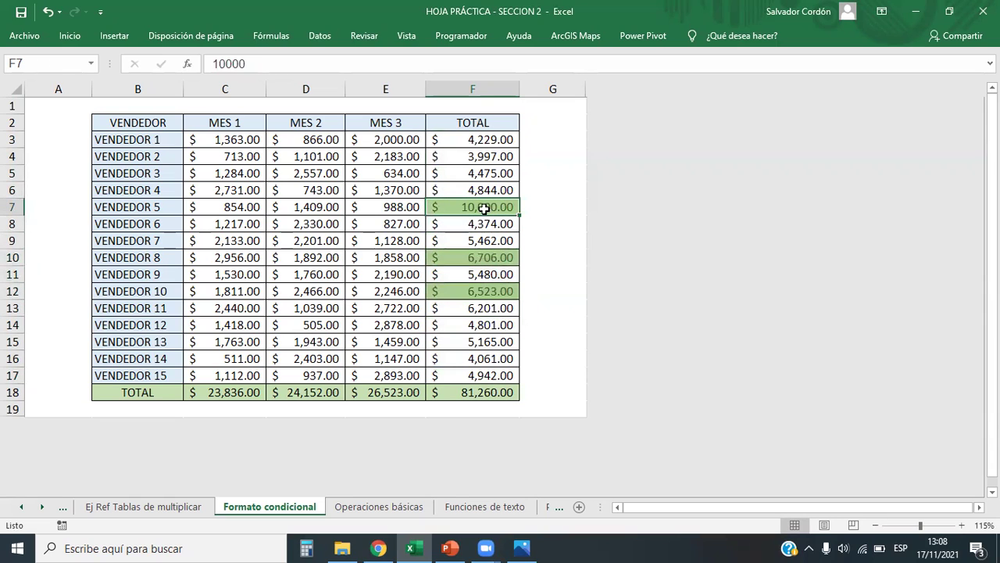
Replace the VENDEDOR 1 total in F3 with 20000 and check which totals the top 3 rule highlights
{"action": "left_click", "coordinate": [487, 311]}
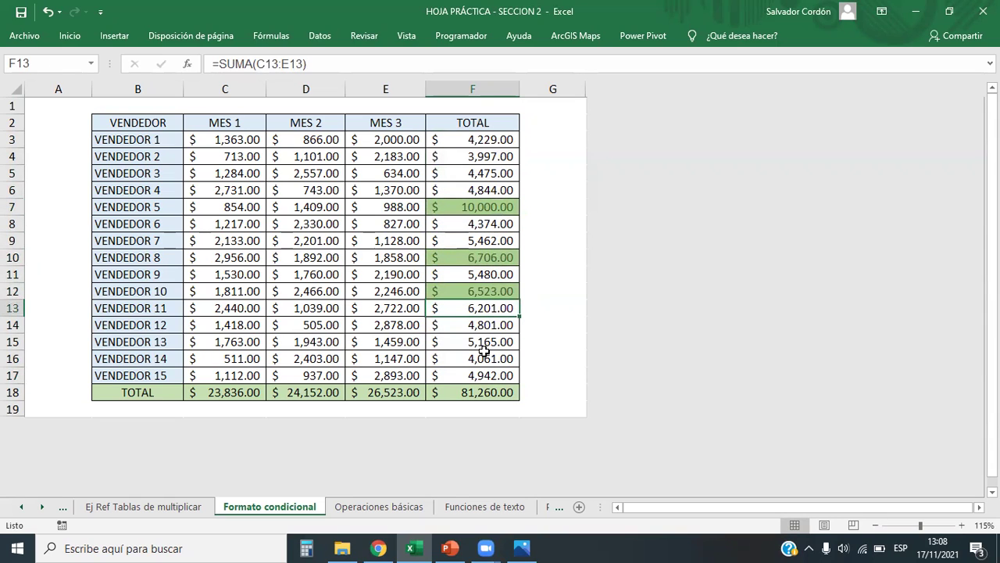
{"action": "left_click_drag", "start_coordinate": [483, 205], "coordinate": [474, 317]}
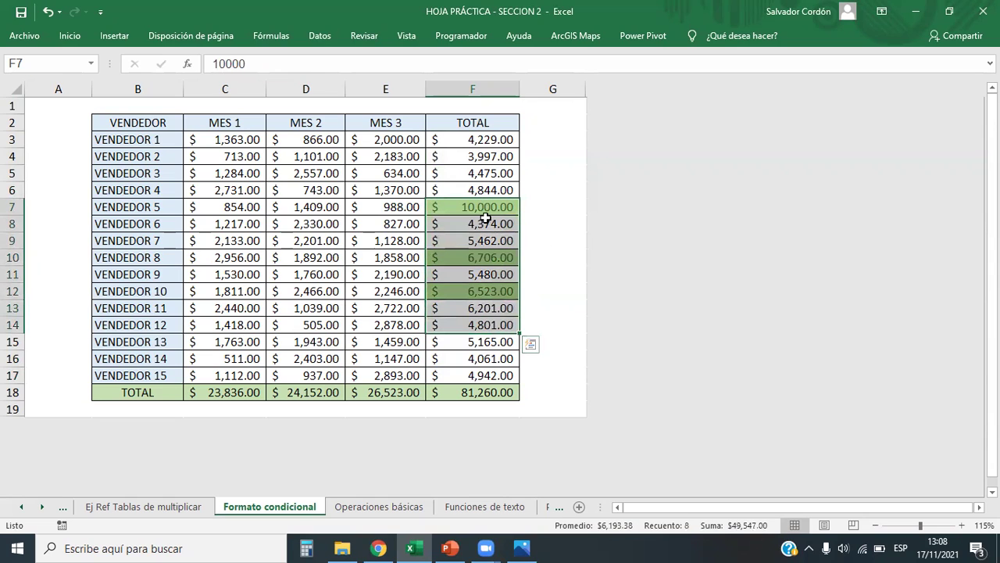
{"action": "left_click", "coordinate": [486, 209]}
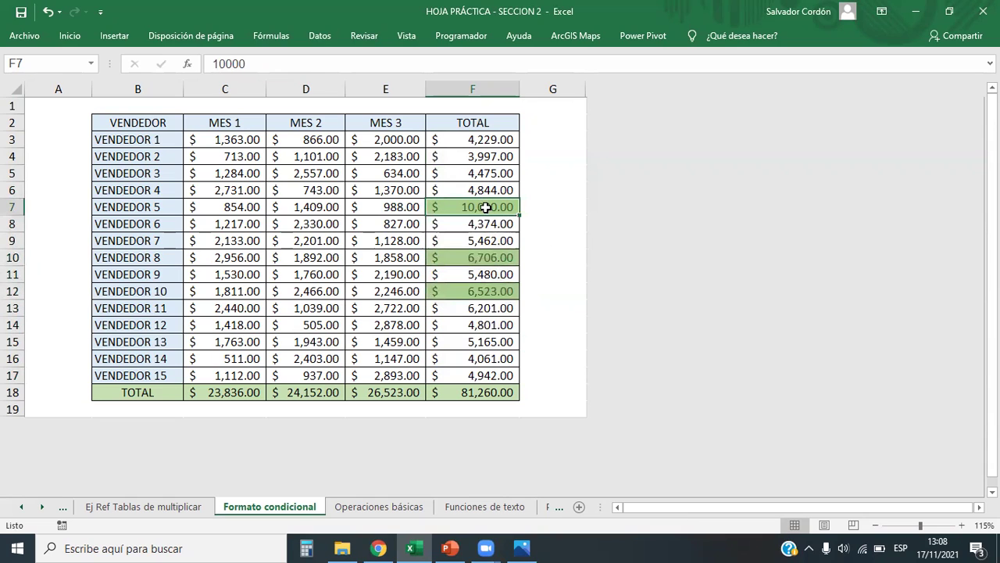
{"action": "left_click", "coordinate": [477, 143]}
{"action": "type", "text": "20000"}
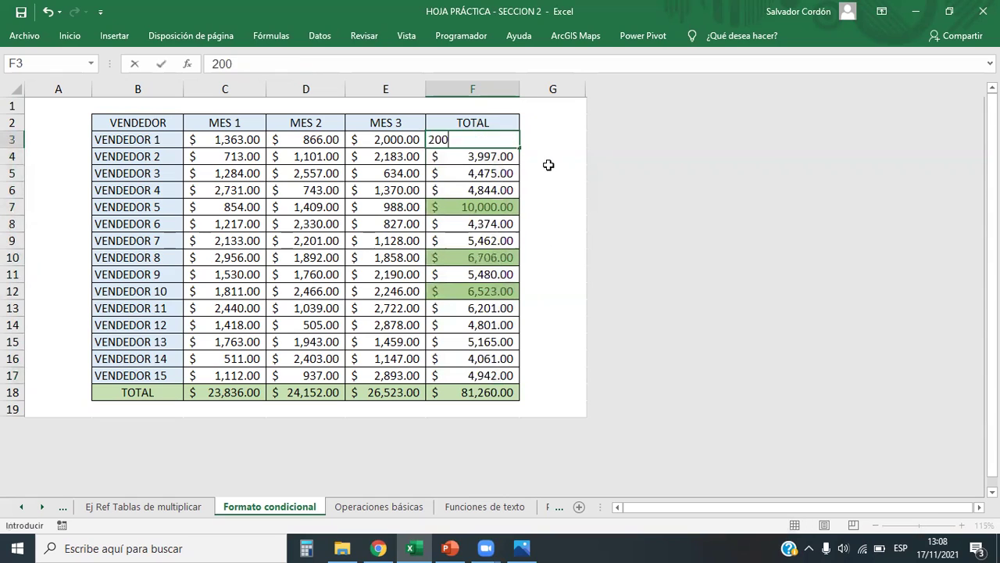
{"action": "key", "text": "Return"}
{"action": "left_click", "coordinate": [486, 286]}
{"action": "left_click", "coordinate": [493, 260]}
{"action": "left_click", "coordinate": [492, 293]}
{"action": "left_click", "coordinate": [495, 261]}
{"action": "left_click_drag", "start_coordinate": [483, 140], "coordinate": [475, 288]}
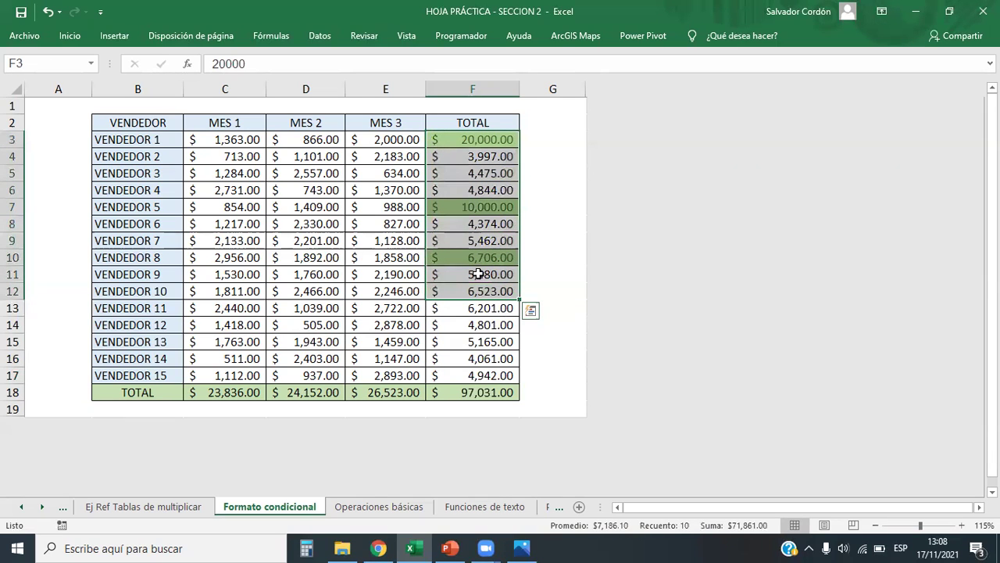
Undo the manual totals entered in F3 and F7, and review the highlighted cells in the TOTAL column
{"action": "key", "text": "ctrl+z"}
{"action": "key", "text": "ctrl+z"}
{"action": "left_click", "coordinate": [486, 327]}
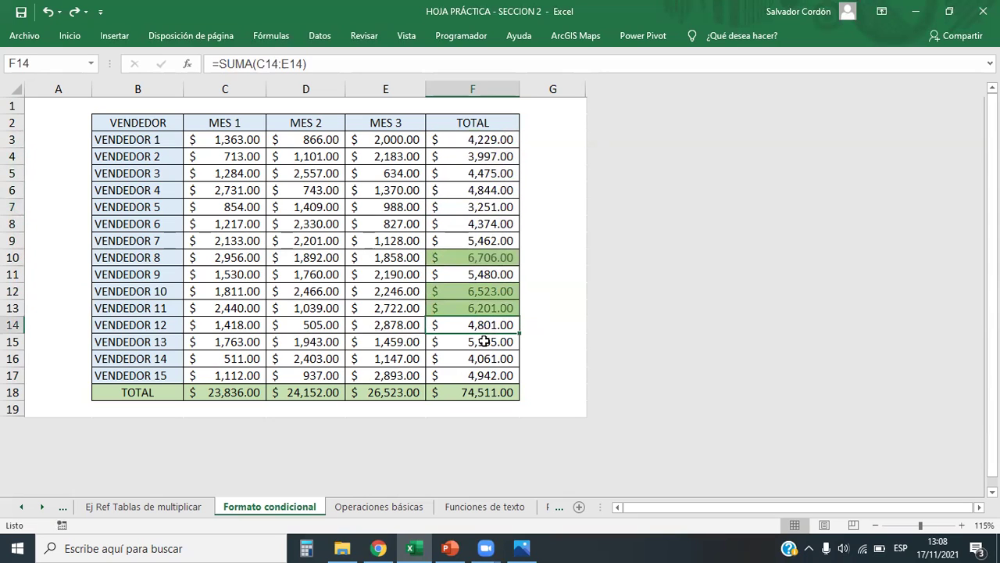
{"action": "left_click_drag", "start_coordinate": [490, 252], "coordinate": [487, 325]}
Highlight the bottom 3 values in F3:F17 with light red fill and dark red text
{"action": "left_click_drag", "start_coordinate": [491, 123], "coordinate": [484, 366]}
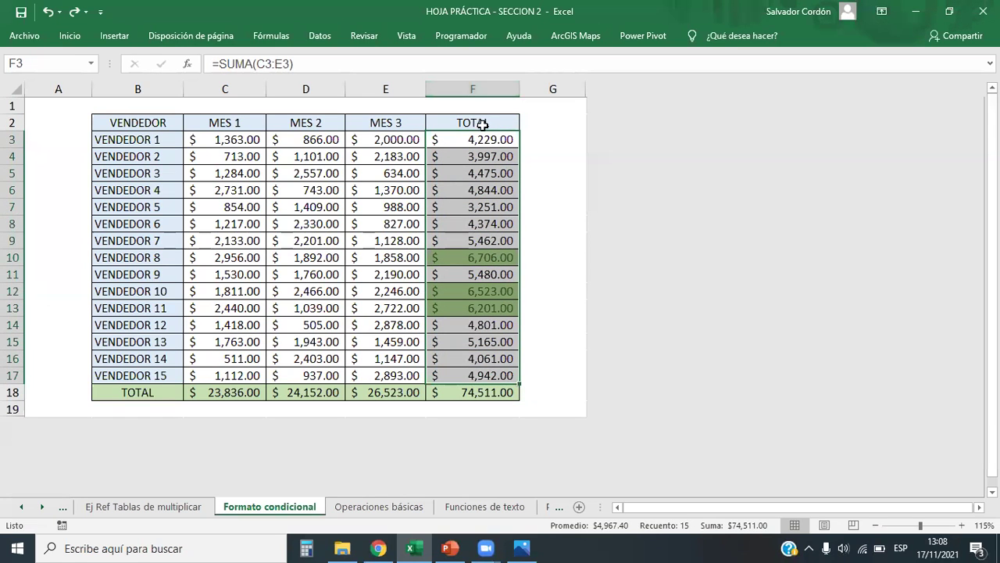
{"action": "left_click", "coordinate": [70, 35]}
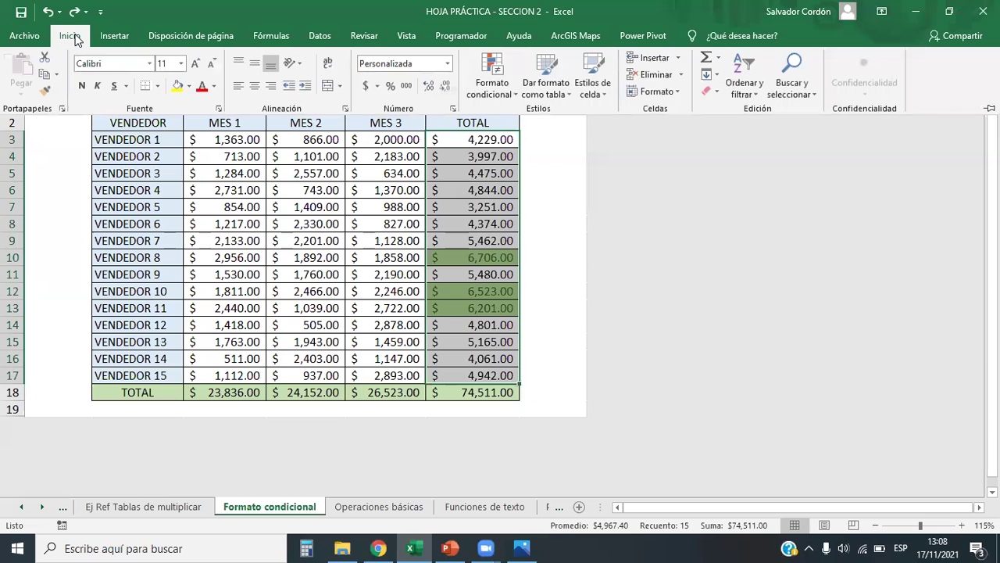
{"action": "left_click", "coordinate": [497, 77]}
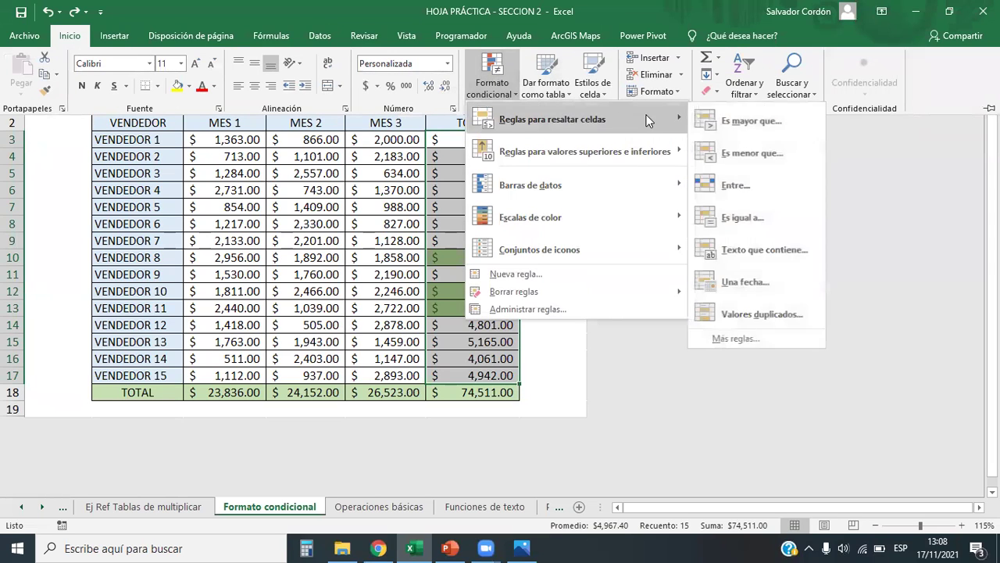
{"action": "mouse_move", "coordinate": [638, 158]}
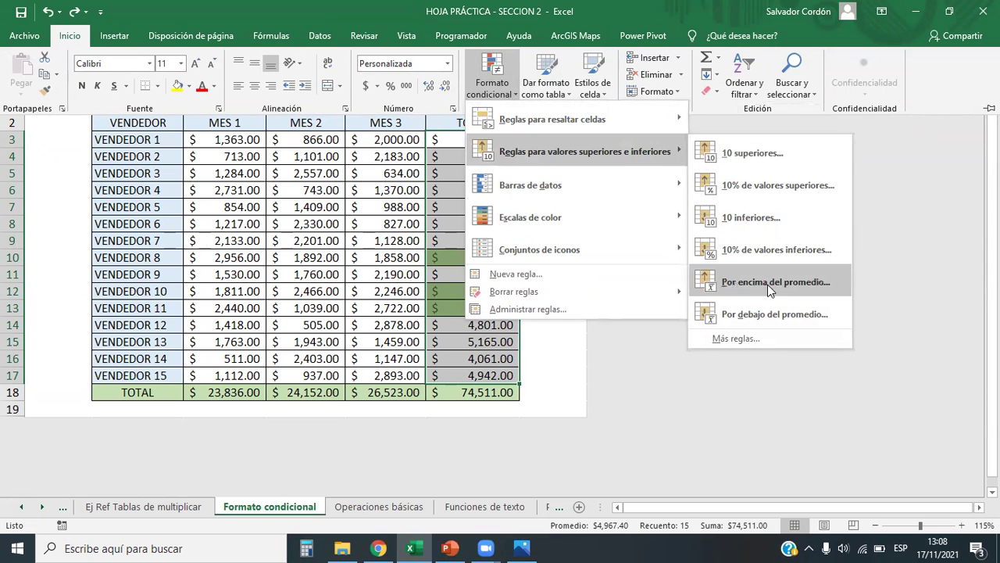
{"action": "left_click", "coordinate": [741, 223]}
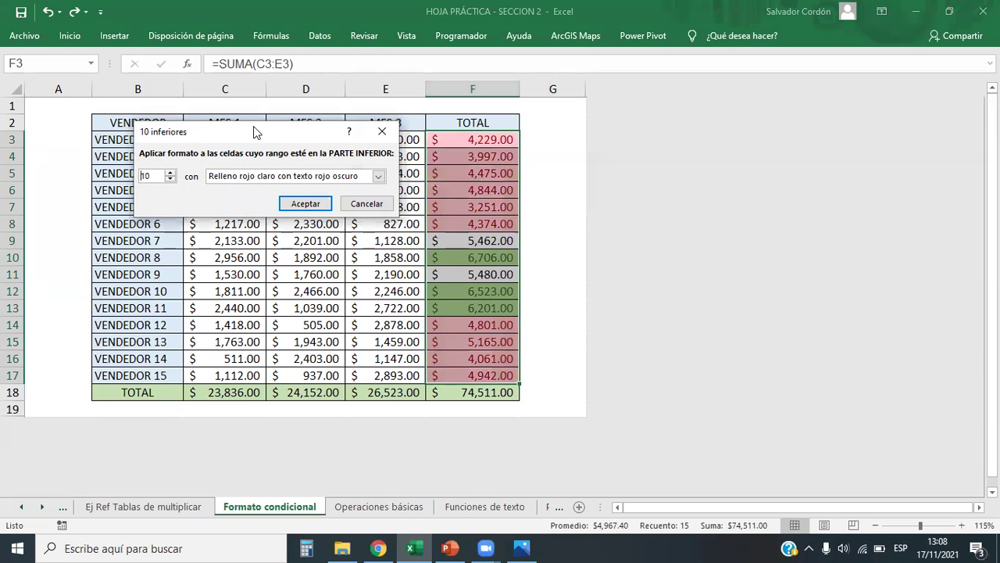
{"action": "left_click_drag", "start_coordinate": [254, 132], "coordinate": [681, 136]}
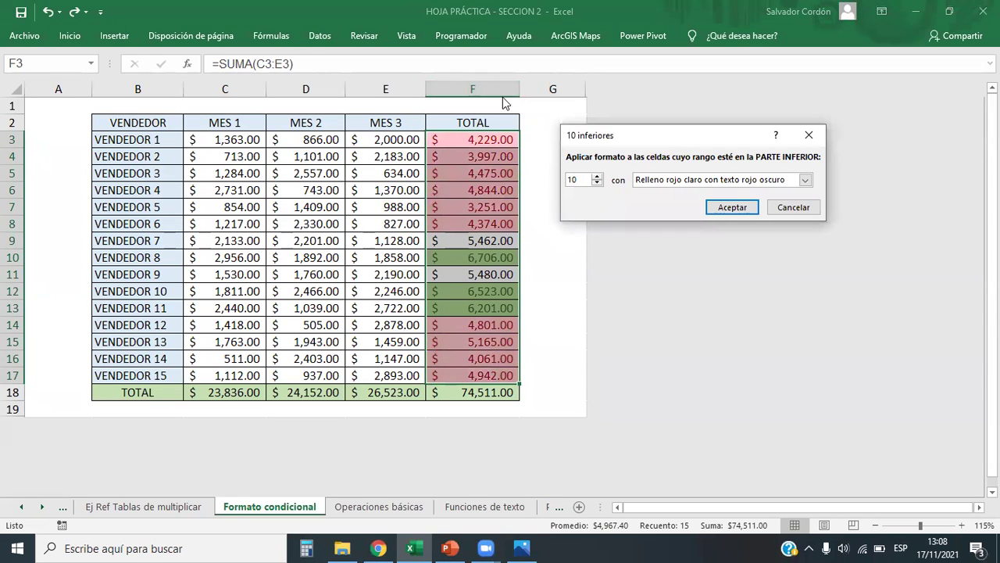
{"action": "left_click", "coordinate": [597, 183]}
{"action": "left_click", "coordinate": [597, 182]}
{"action": "left_click", "coordinate": [597, 183]}
{"action": "left_click", "coordinate": [597, 183]}
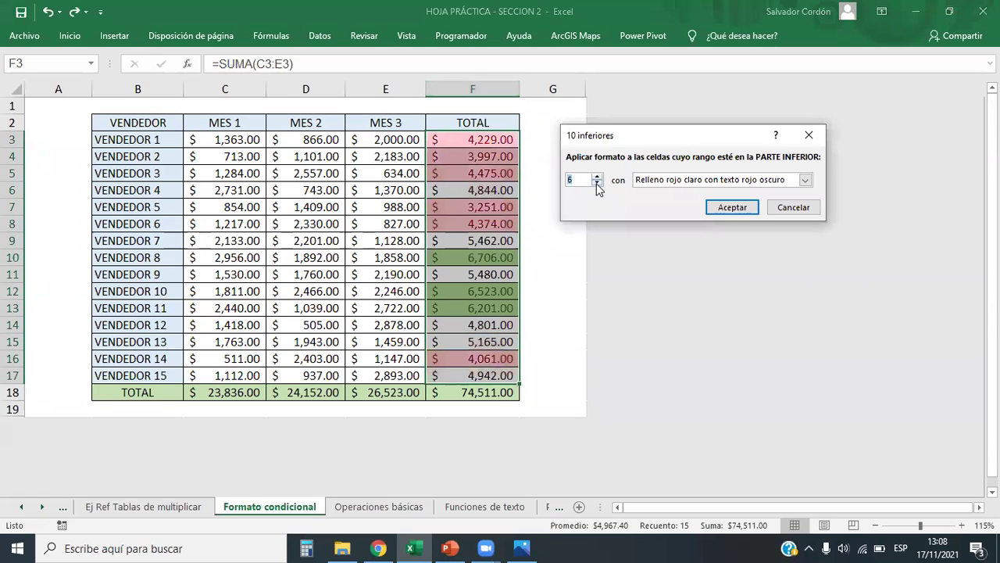
{"action": "left_click", "coordinate": [597, 182]}
{"action": "left_click", "coordinate": [597, 183]}
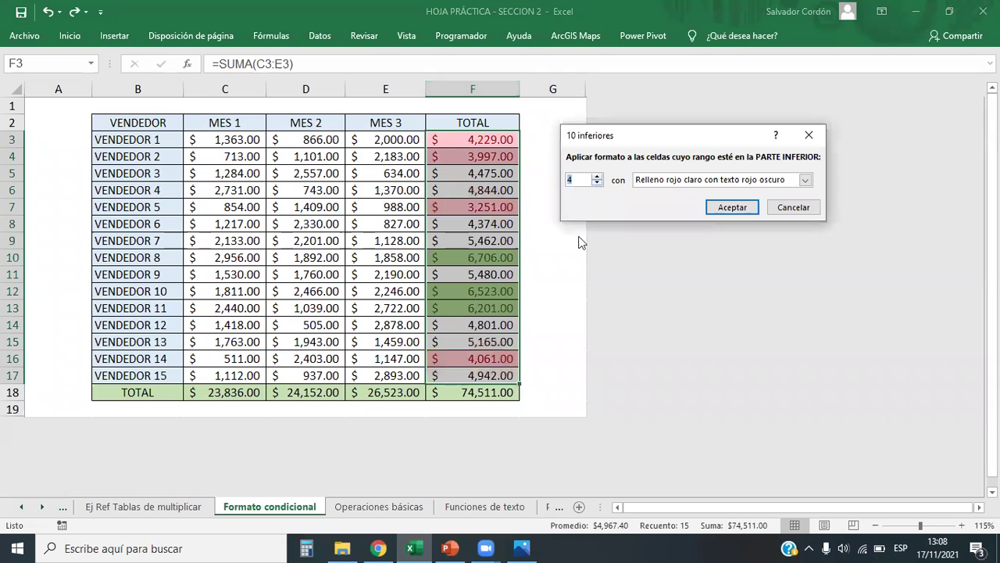
{"action": "key", "text": "Down"}
{"action": "left_click", "coordinate": [725, 208]}
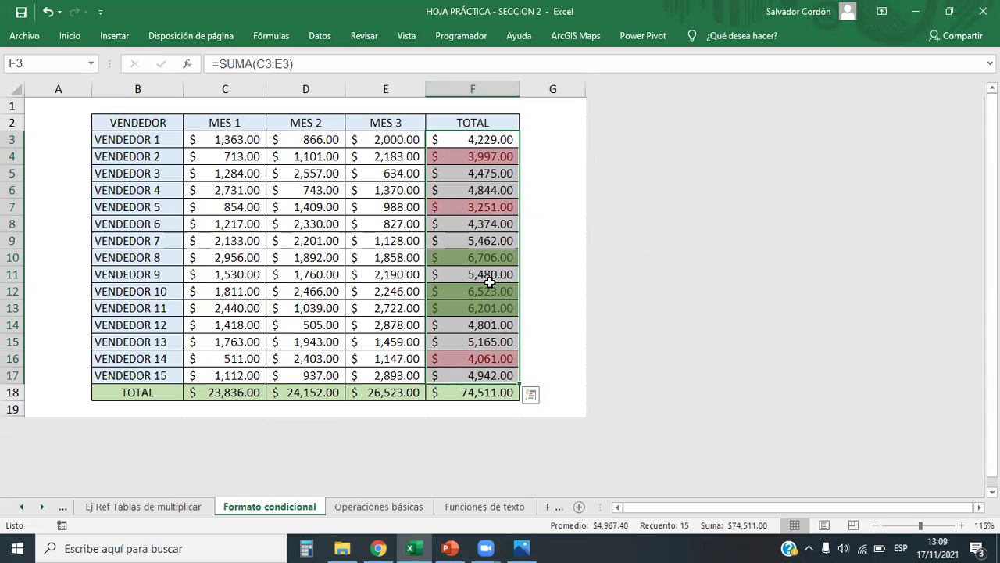
Replace the VENDEDOR 12 total in F14 with 100 to test the bottom 3 rule
{"action": "left_click", "coordinate": [490, 375], "text": "shift"}
{"action": "left_click", "coordinate": [478, 257]}
{"action": "left_click", "coordinate": [485, 342]}
{"action": "left_click", "coordinate": [490, 323]}
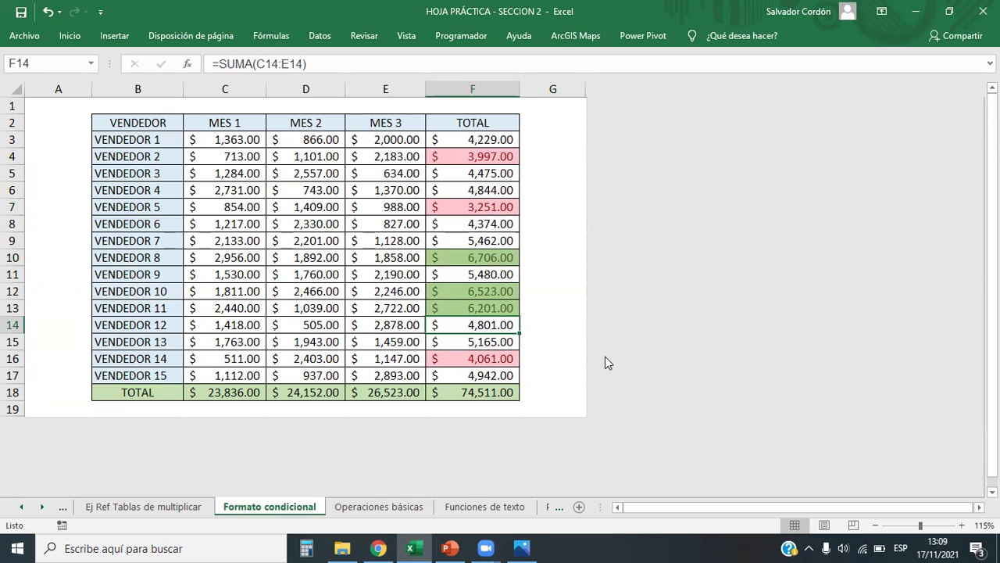
{"action": "type", "text": "100"}
{"action": "key", "text": "Return"}
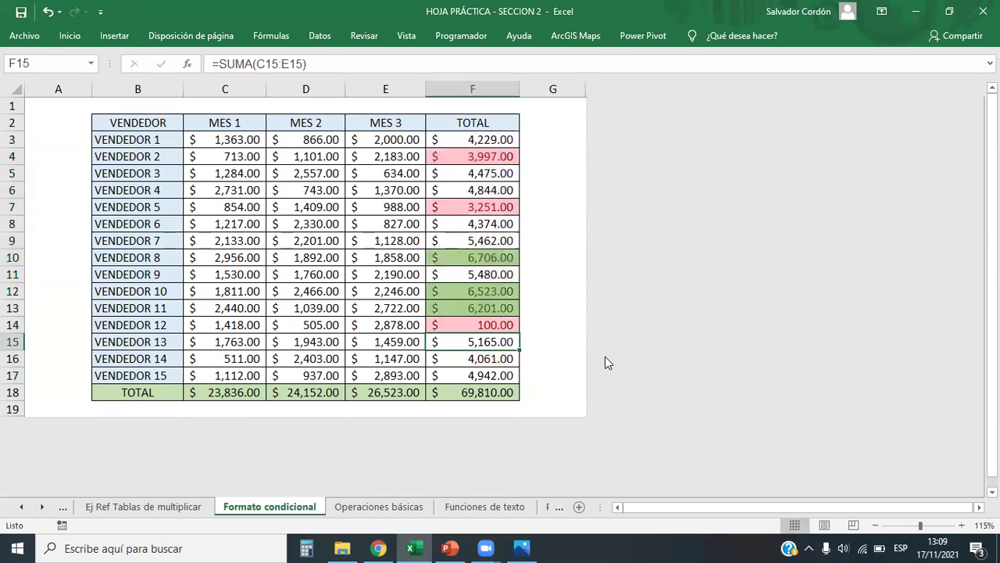
Check which totals in column F are highlighted and undo the test value entered in F14
{"action": "left_click_drag", "start_coordinate": [493, 323], "coordinate": [465, 159]}
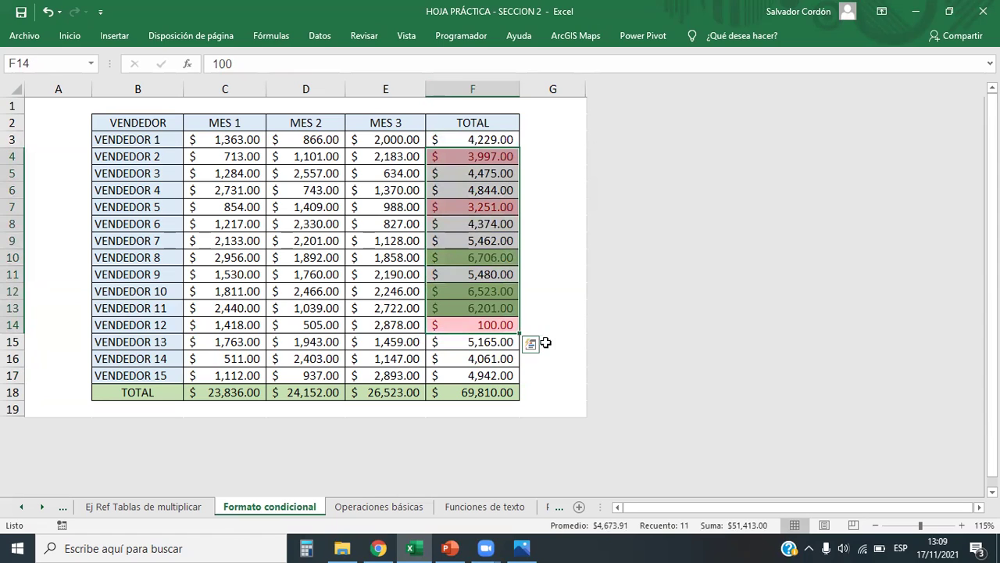
{"action": "left_click", "coordinate": [487, 328]}
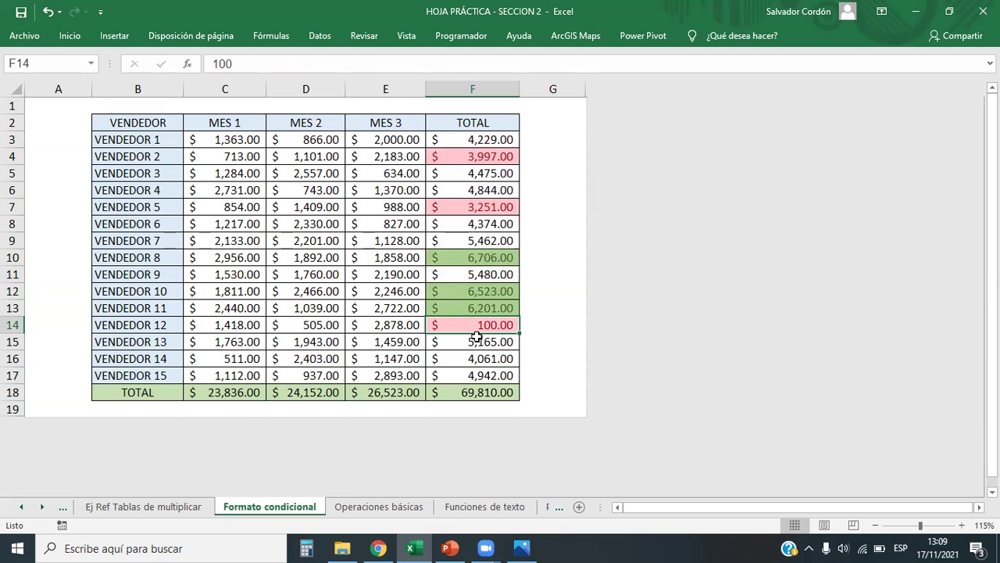
{"action": "left_click_drag", "start_coordinate": [475, 138], "coordinate": [474, 386]}
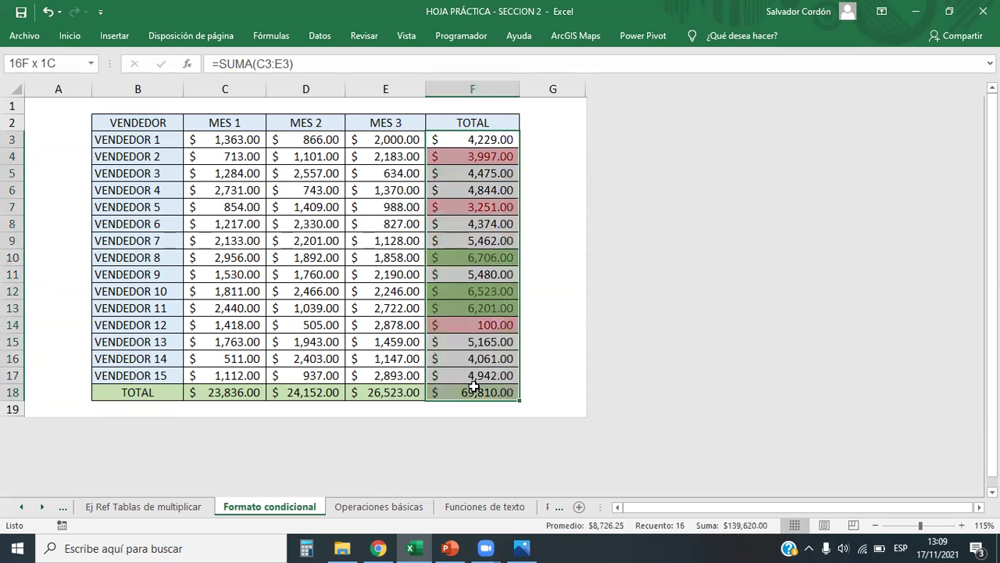
{"action": "left_click", "coordinate": [557, 353]}
{"action": "left_click", "coordinate": [475, 327]}
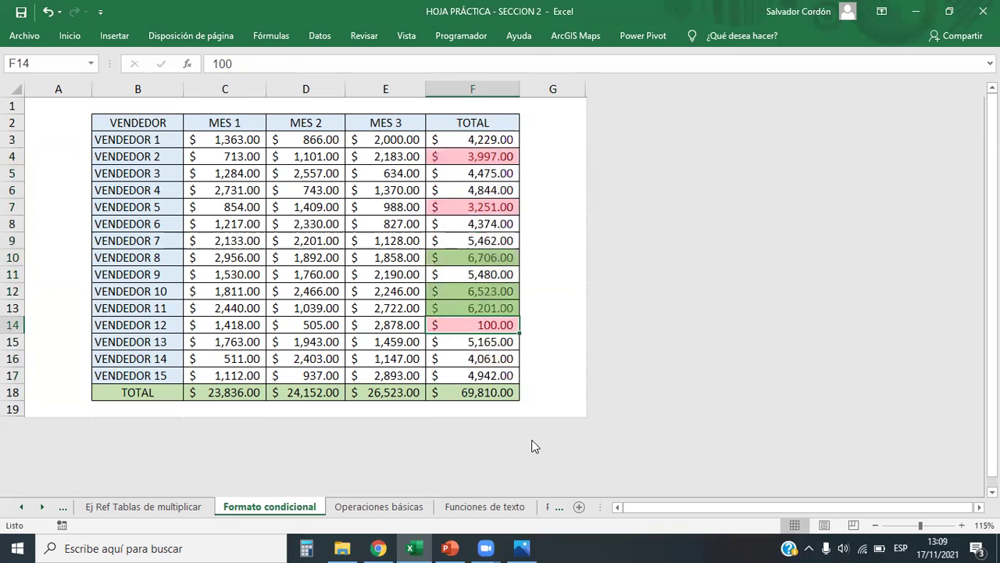
{"action": "key", "text": "ctrl+z"}
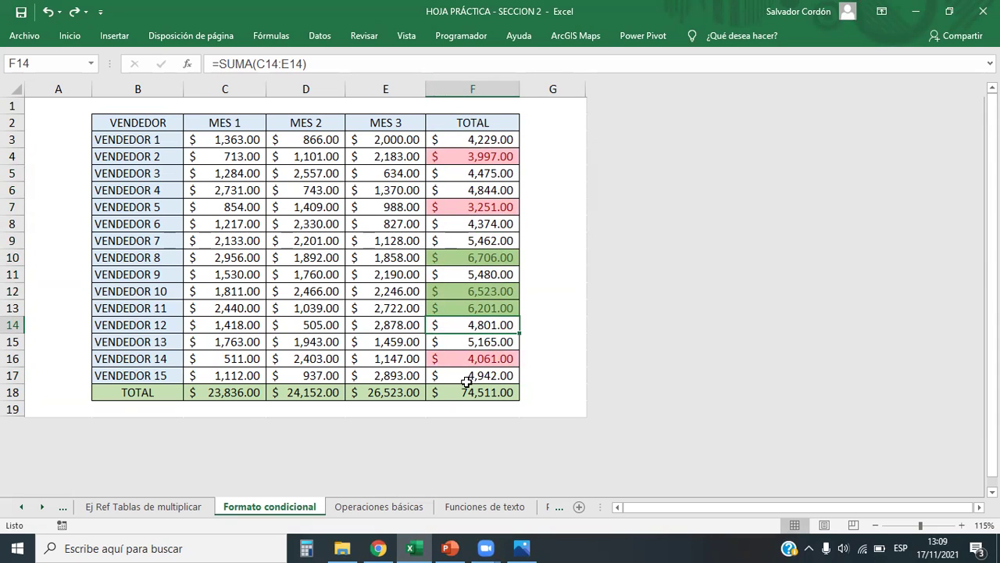
{"action": "left_click", "coordinate": [13, 393]}
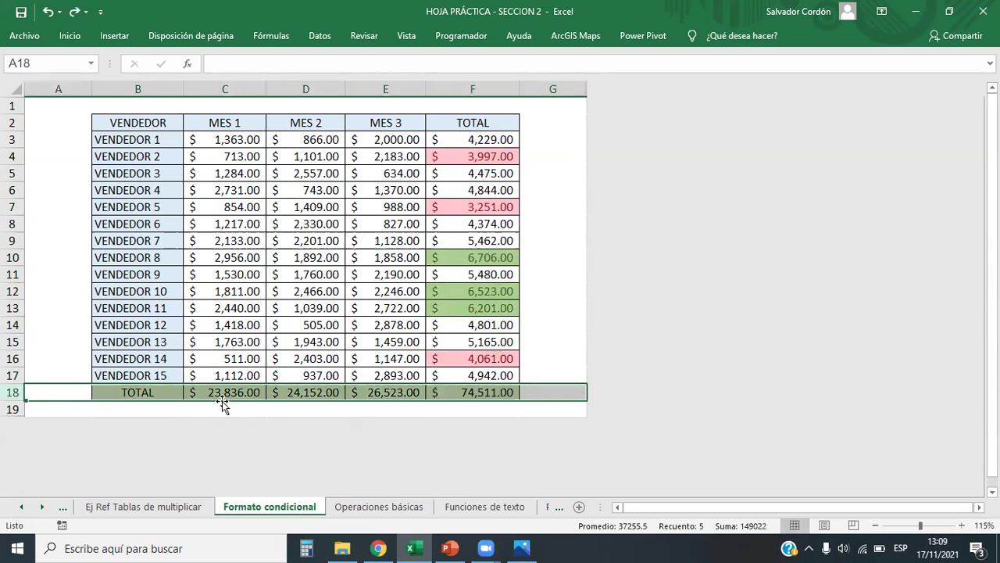
{"action": "key", "text": "ctrl+minus"}
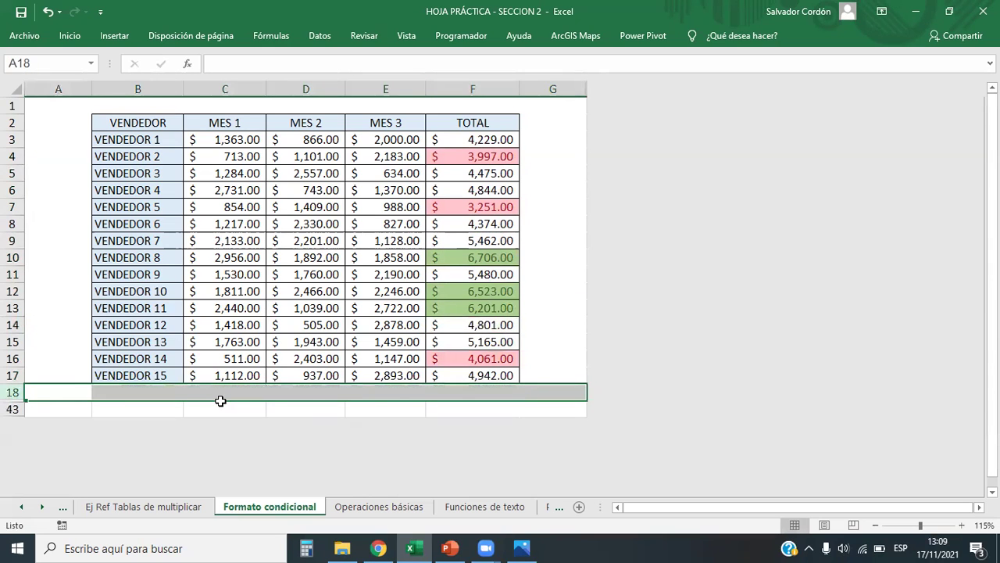
{"action": "key", "text": "ctrl+z"}
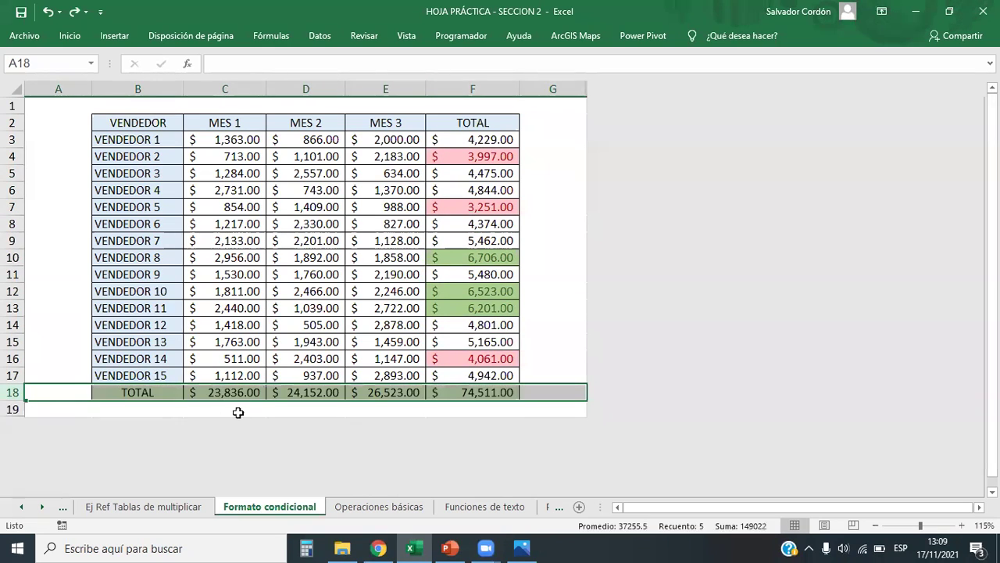
Delete the TOTAL row (row 18) below the vendor table
{"action": "right_click", "coordinate": [13, 391]}
{"action": "left_click", "coordinate": [226, 342]}
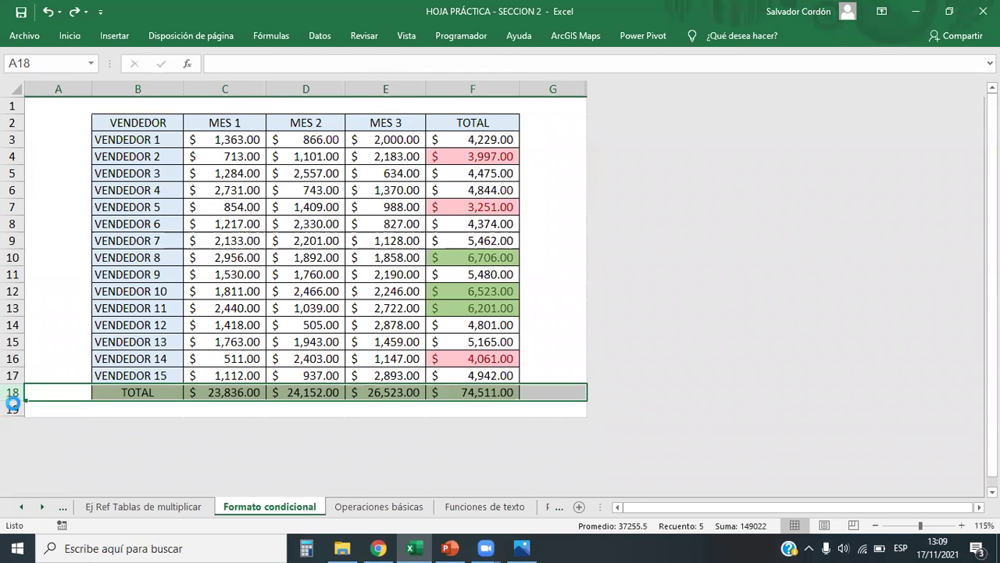
{"action": "key", "text": "ctrl+minus"}
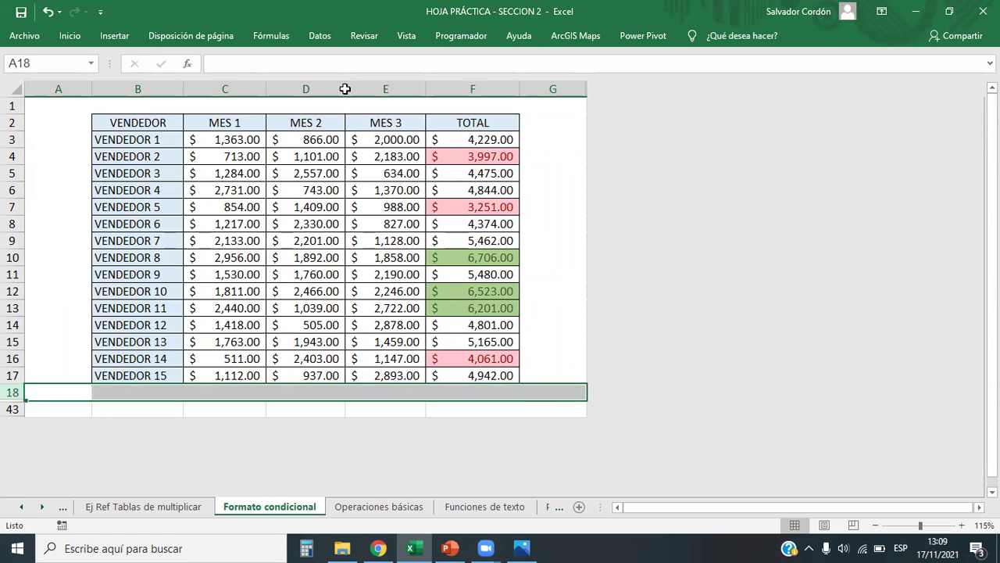
Sort the vendor table by the TOTAL values in F3:F17 from largest to smallest, expanding the selection to the adjacent data
{"action": "left_click_drag", "start_coordinate": [462, 138], "coordinate": [475, 376]}
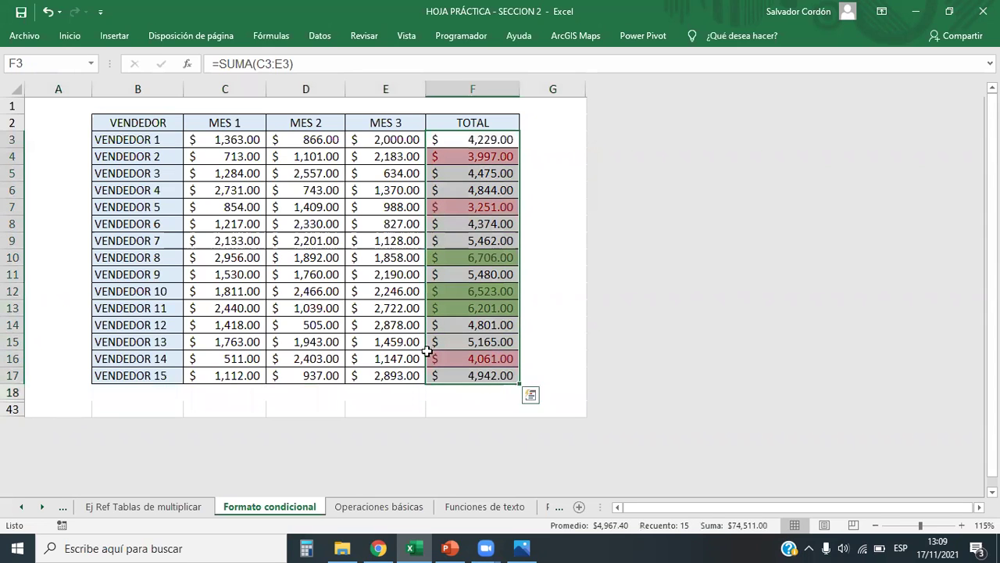
{"action": "left_click", "coordinate": [69, 35]}
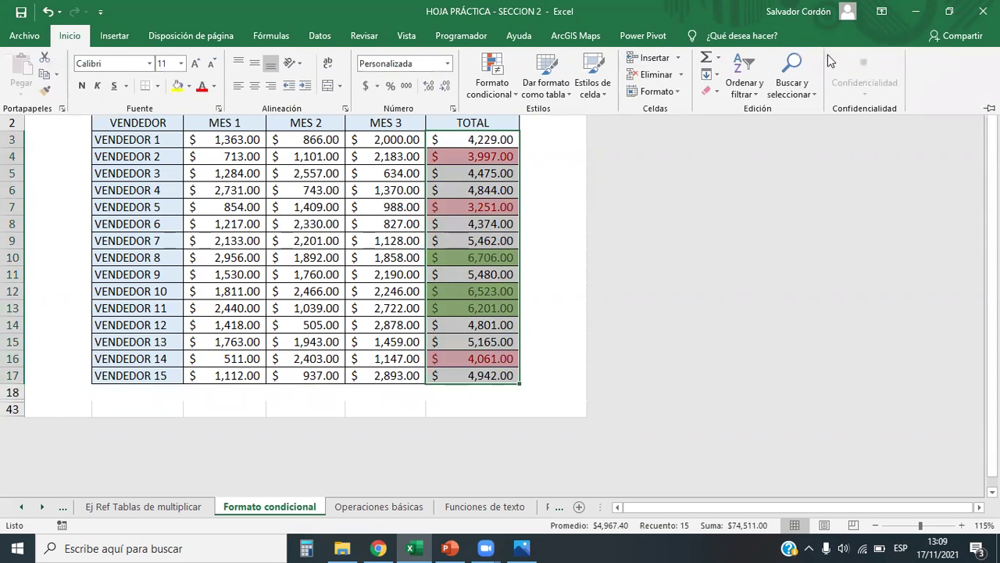
{"action": "left_click", "coordinate": [738, 76]}
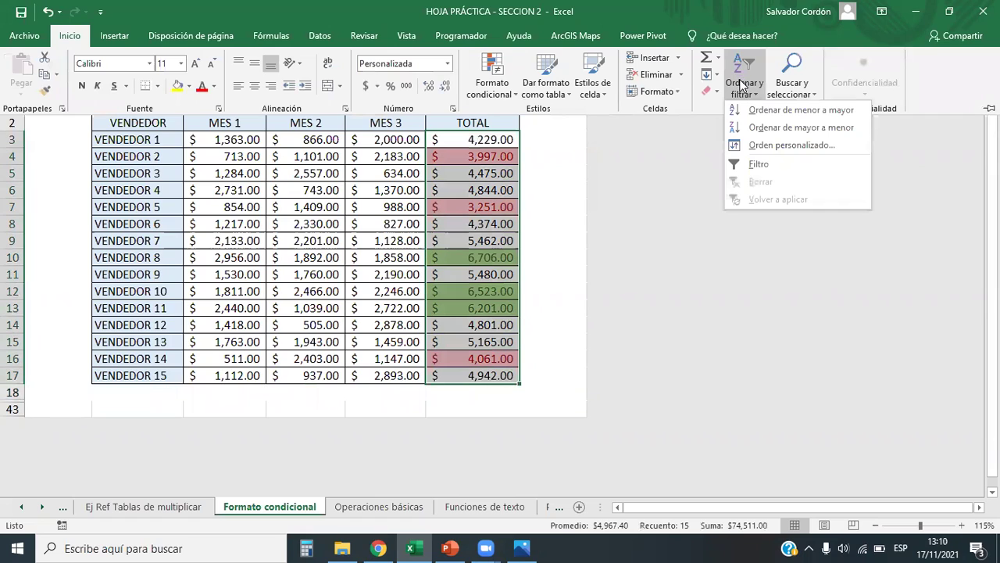
{"action": "left_click", "coordinate": [797, 130]}
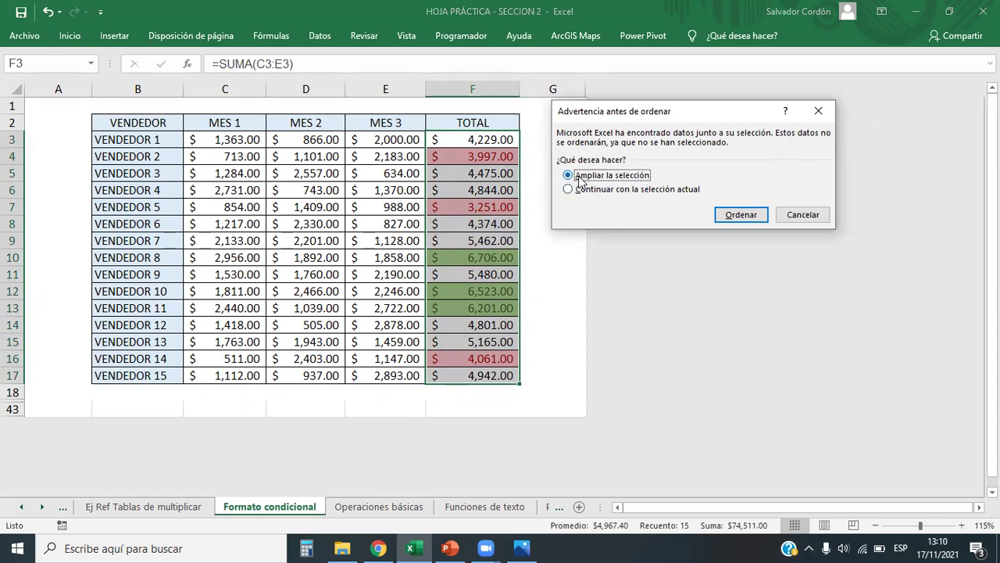
{"action": "left_click", "coordinate": [739, 213]}
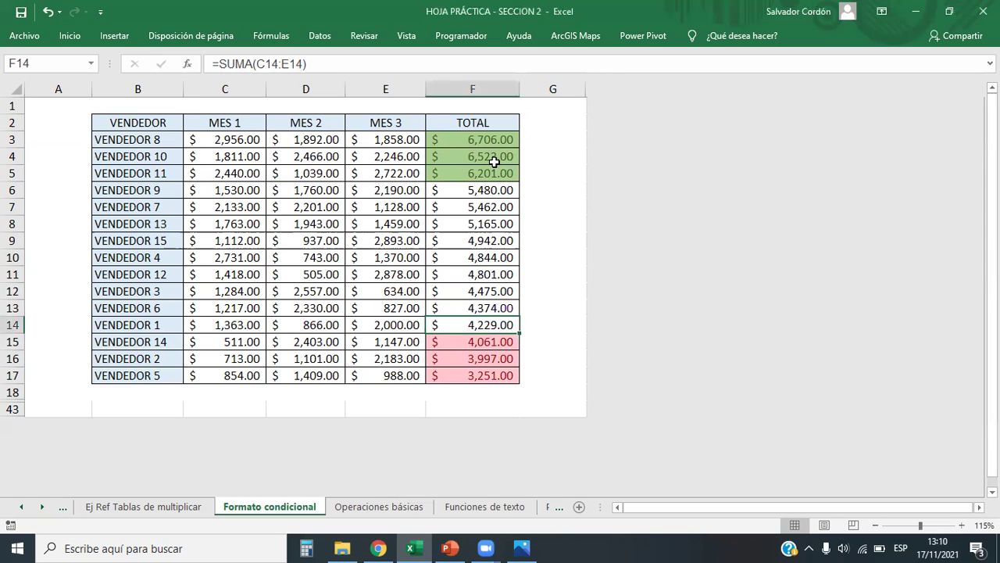
Review the conditional formatting rules that apply to the totals in F3:F17 in the rules manager, without changing them
{"action": "left_click_drag", "start_coordinate": [491, 141], "coordinate": [488, 372]}
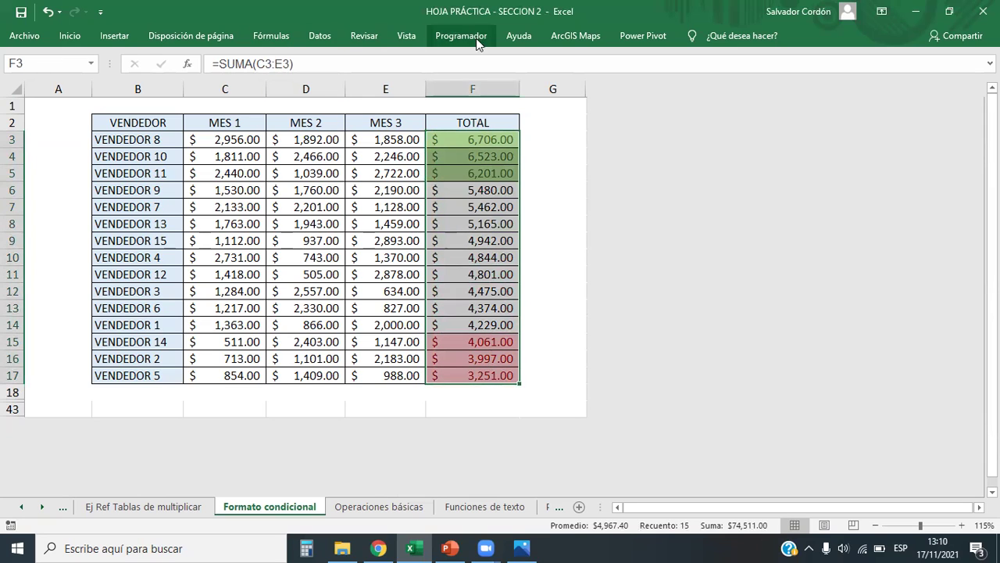
{"action": "left_click", "coordinate": [74, 39]}
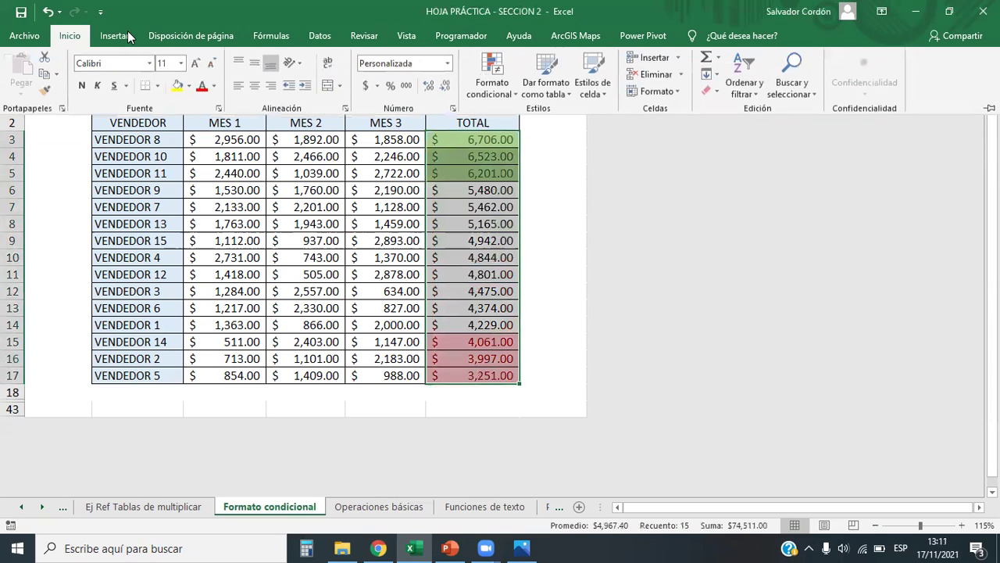
{"action": "left_click", "coordinate": [492, 88]}
{"action": "left_click", "coordinate": [569, 433]}
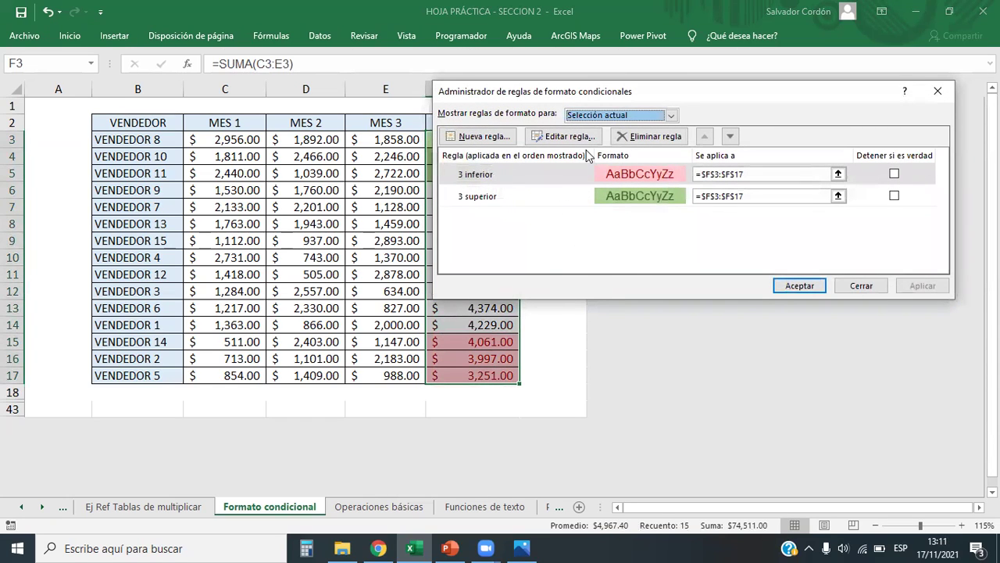
{"action": "left_click", "coordinate": [497, 176]}
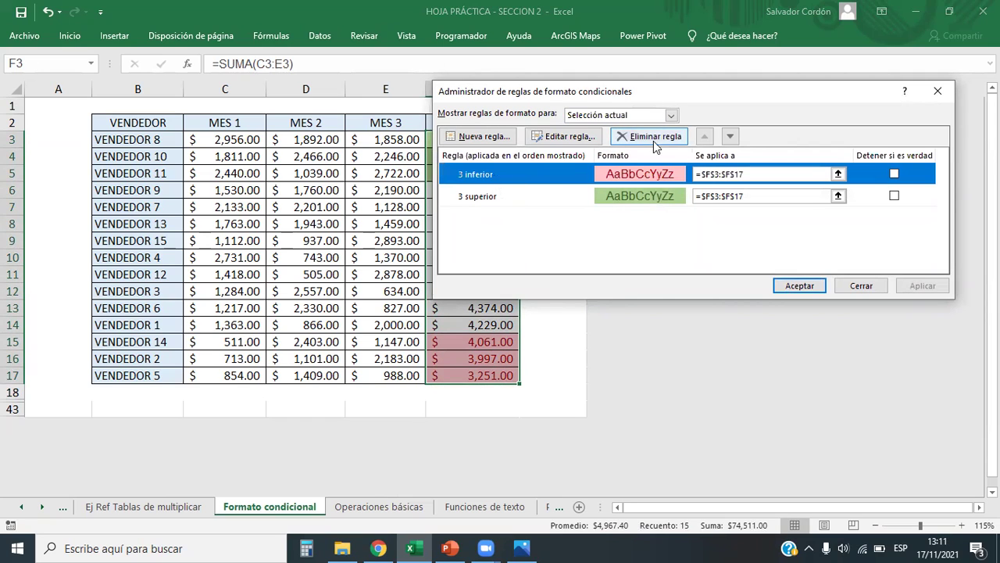
{"action": "left_click", "coordinate": [474, 200]}
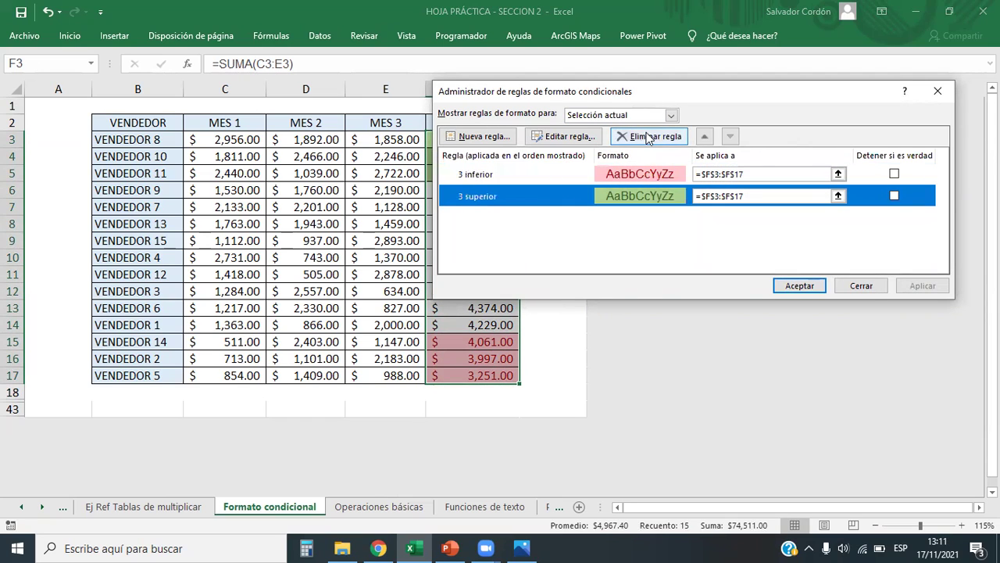
{"action": "left_click", "coordinate": [937, 91]}
Clear the conditional formatting rules from the selected totals in F3:F17 only
{"action": "left_click", "coordinate": [84, 42]}
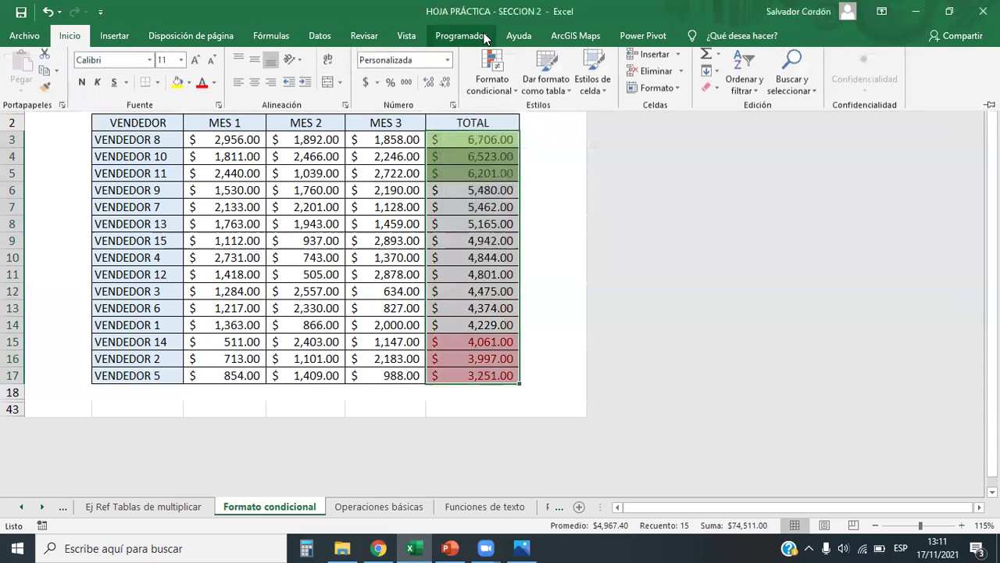
{"action": "left_click", "coordinate": [491, 75]}
{"action": "mouse_move", "coordinate": [677, 294]}
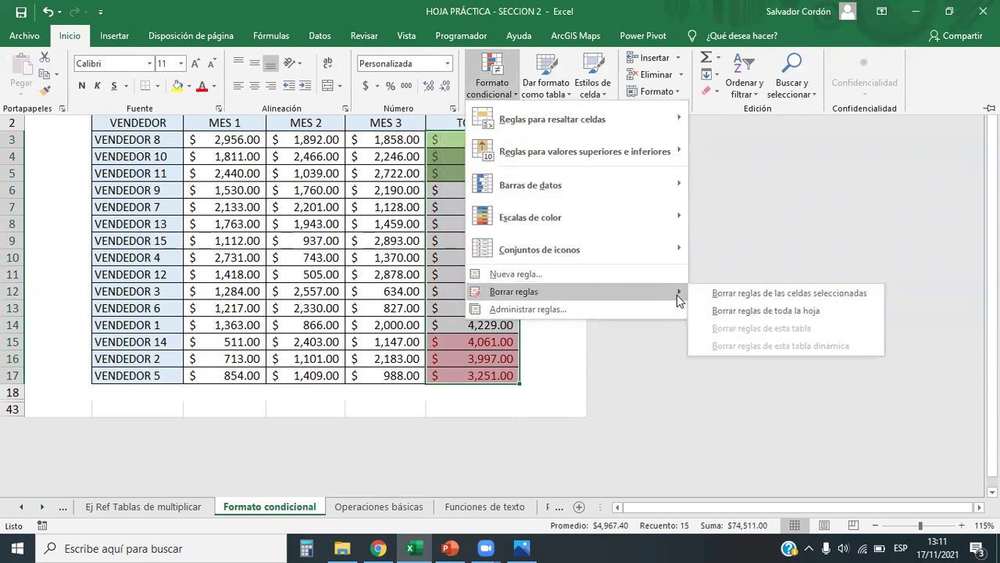
{"action": "left_click", "coordinate": [762, 294]}
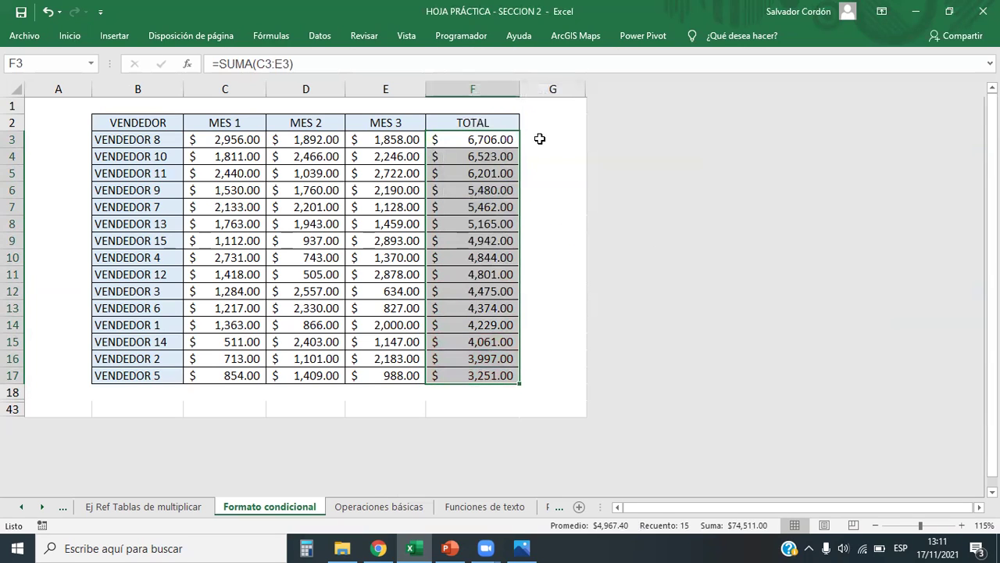
Apply the directional icon set with green, yellow and red arrows to the totals in F3:F17
{"action": "left_click", "coordinate": [77, 32]}
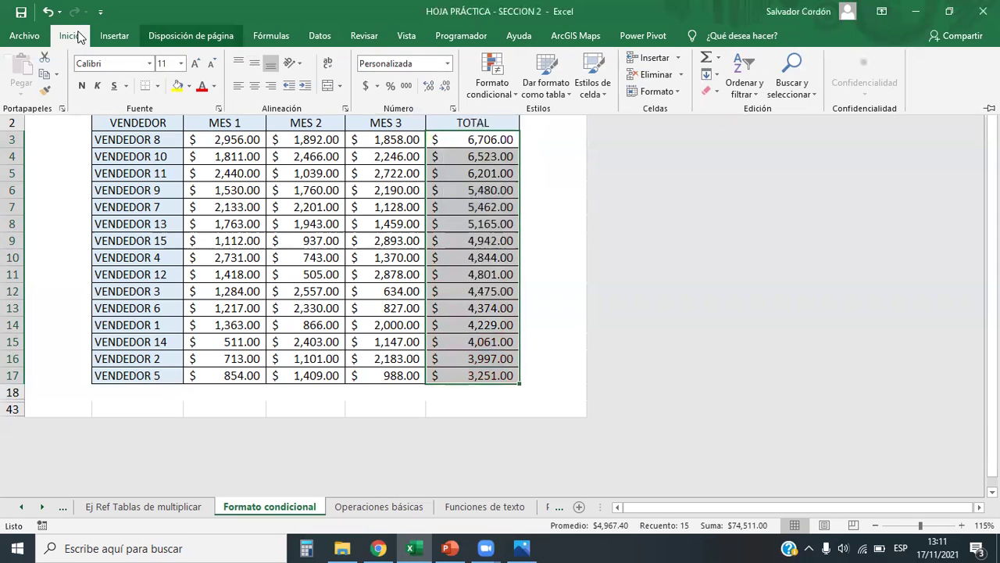
{"action": "left_click", "coordinate": [504, 89]}
{"action": "mouse_move", "coordinate": [579, 220]}
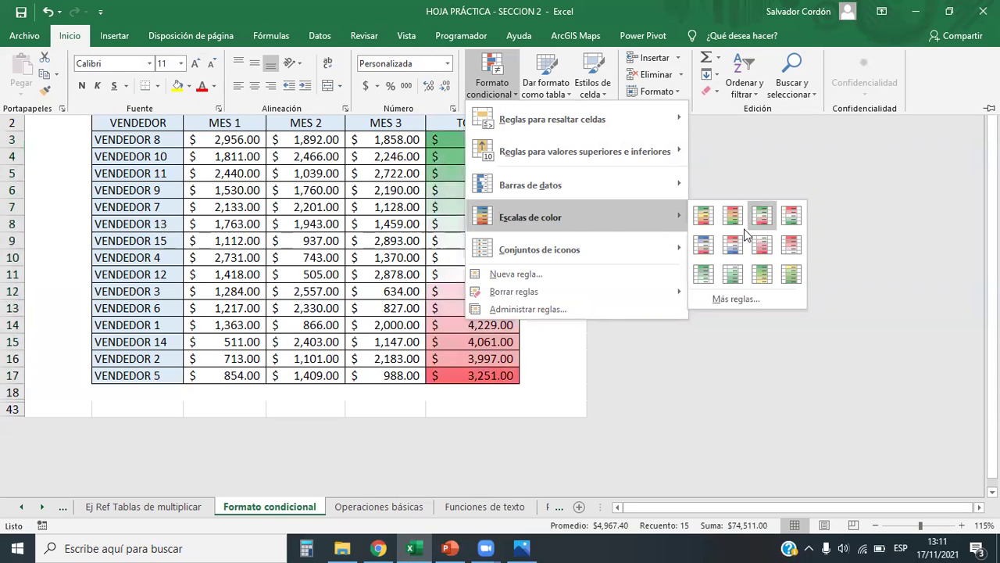
{"action": "mouse_move", "coordinate": [606, 181]}
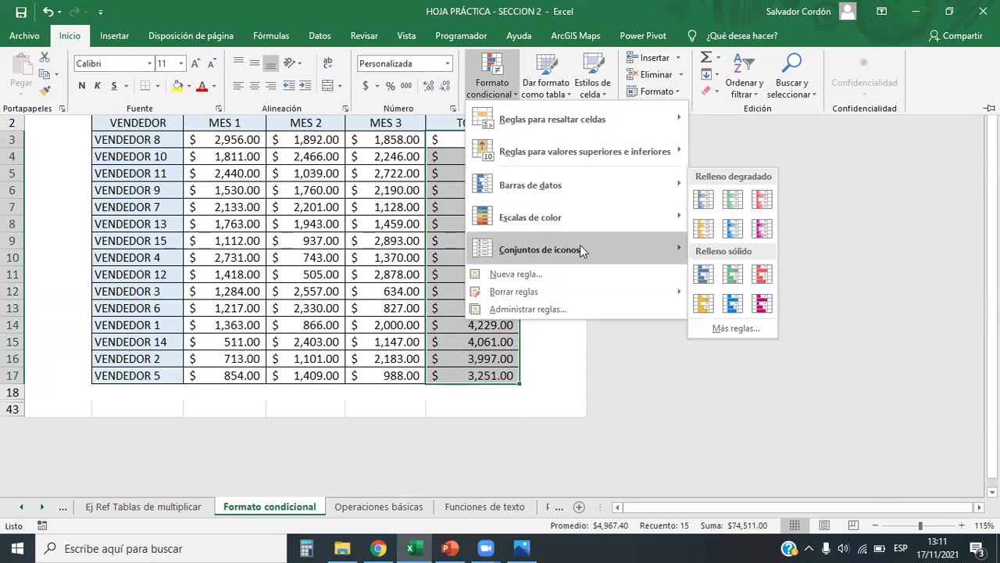
{"action": "mouse_move", "coordinate": [580, 246]}
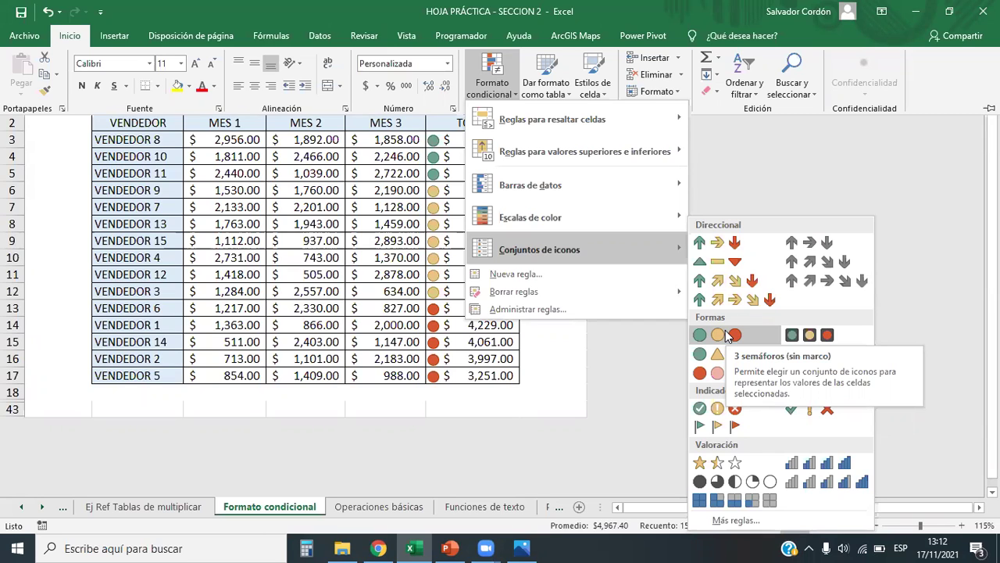
{"action": "left_click", "coordinate": [713, 248]}
{"action": "key", "text": "ctrl+F1"}
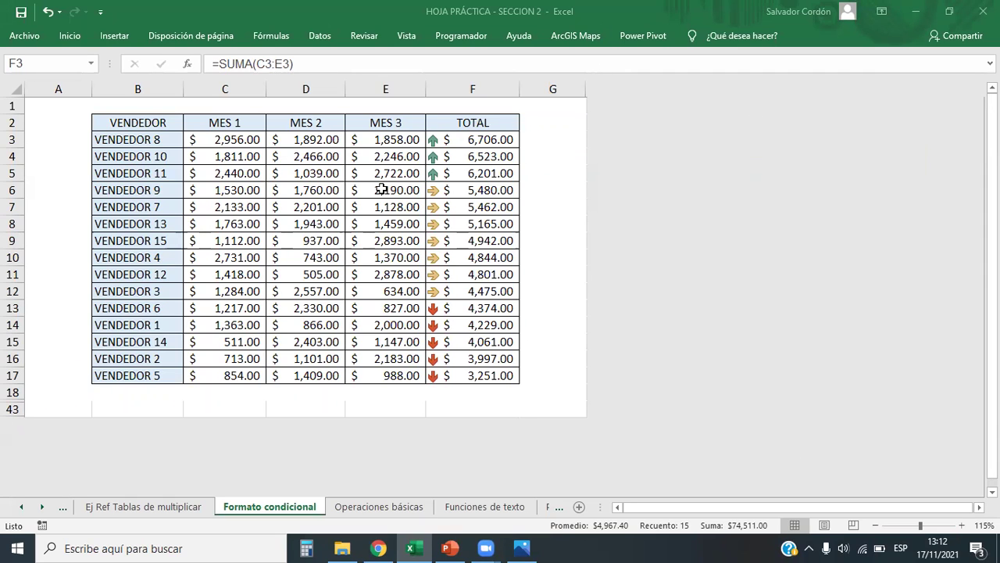
Examine how the red, yellow and green arrows are distributed across the totals in column F
{"action": "left_click_drag", "start_coordinate": [487, 139], "coordinate": [458, 380]}
{"action": "left_click", "coordinate": [478, 187]}
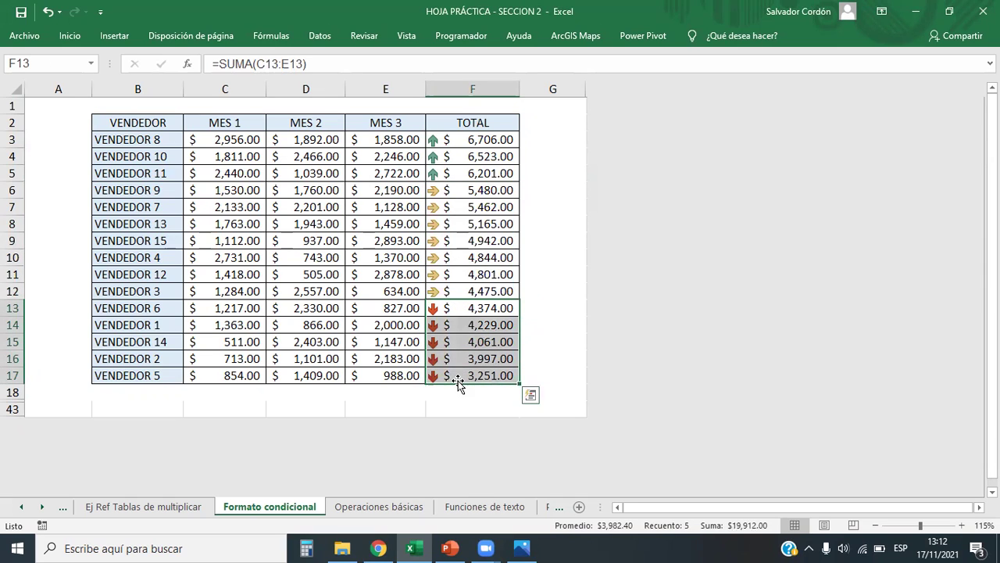
{"action": "left_click", "coordinate": [531, 274]}
{"action": "left_click", "coordinate": [541, 251]}
{"action": "left_click", "coordinate": [531, 317]}
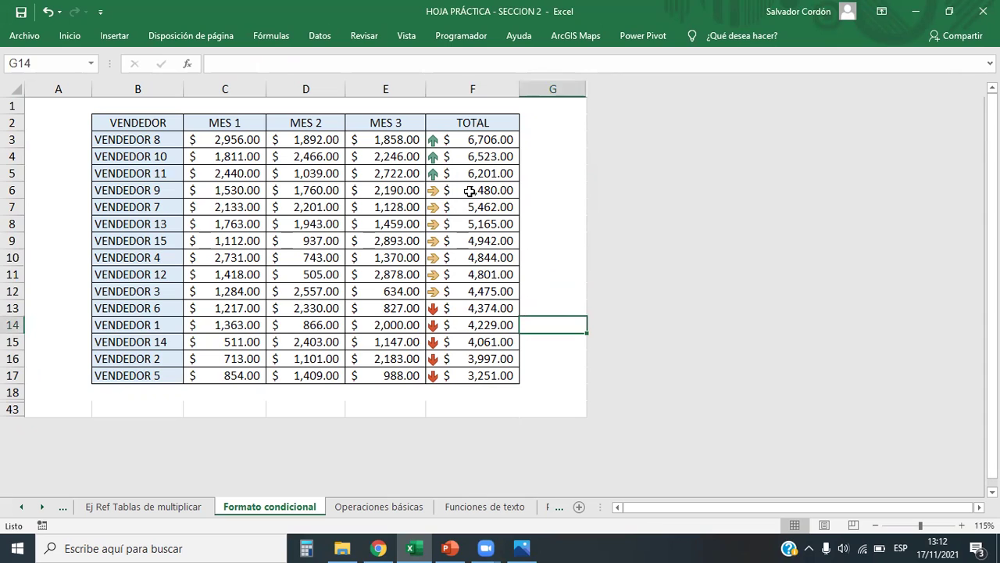
{"action": "left_click", "coordinate": [457, 194]}
{"action": "key", "text": "ctrl+shift+Up"}
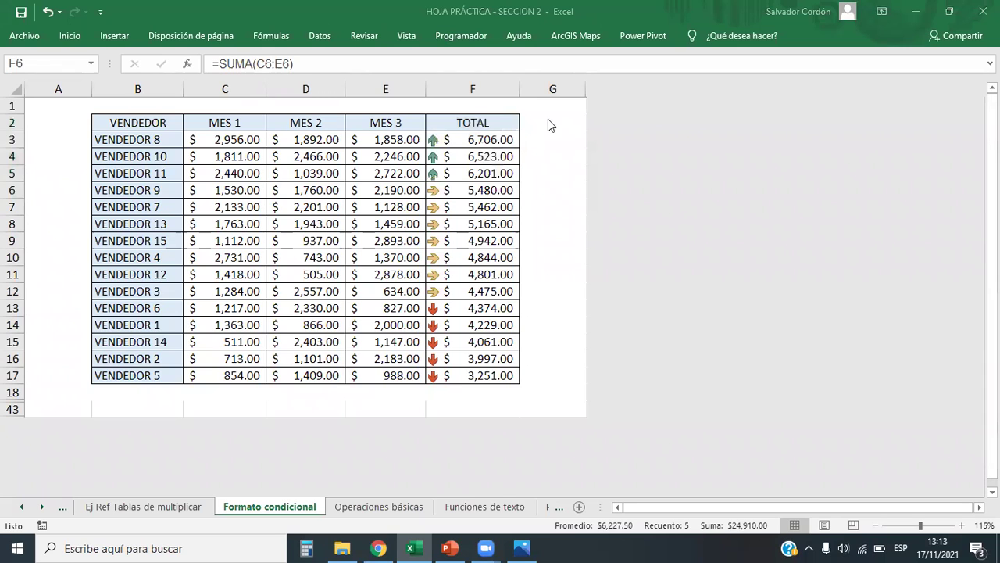
Open the icon set rule of F3:F17 for editing and place its dialog clear of the arrow icons
{"action": "left_click_drag", "start_coordinate": [486, 134], "coordinate": [476, 385]}
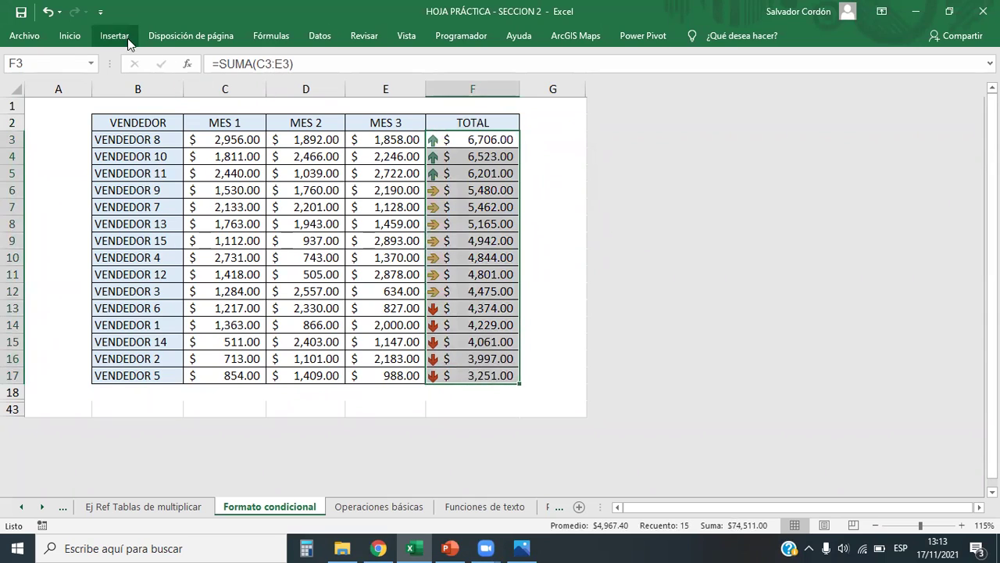
{"action": "left_click", "coordinate": [62, 38]}
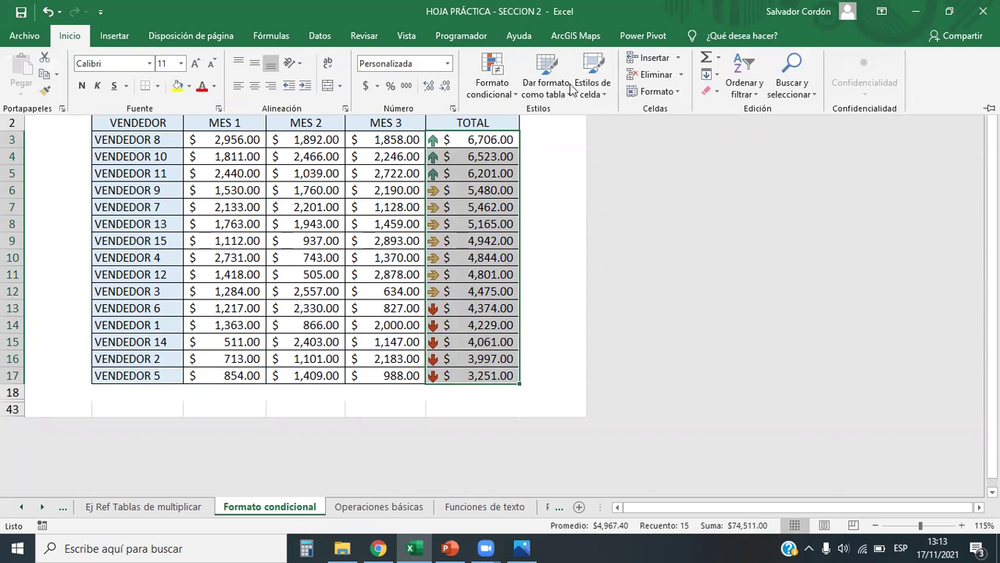
{"action": "left_click", "coordinate": [504, 87]}
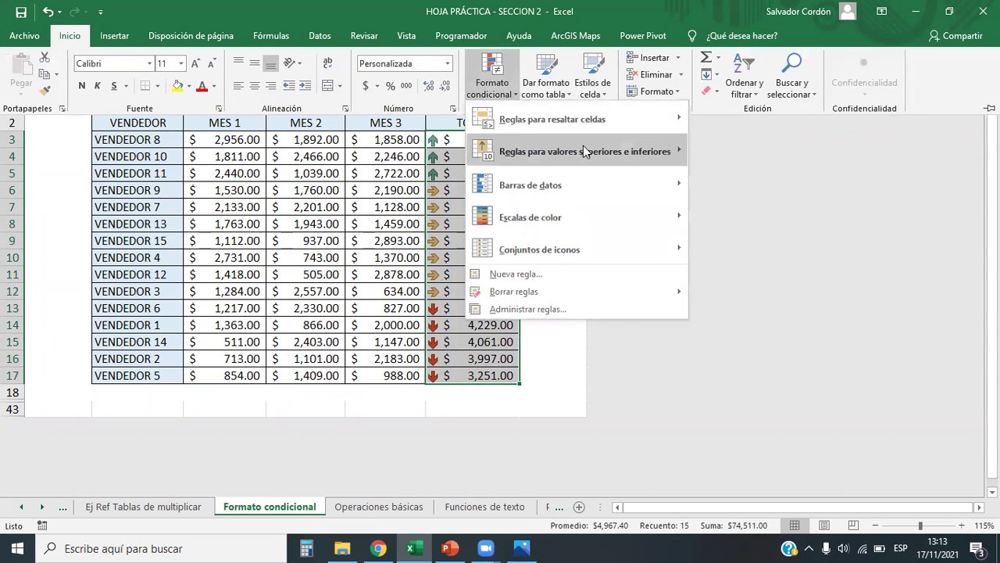
{"action": "left_click", "coordinate": [556, 310]}
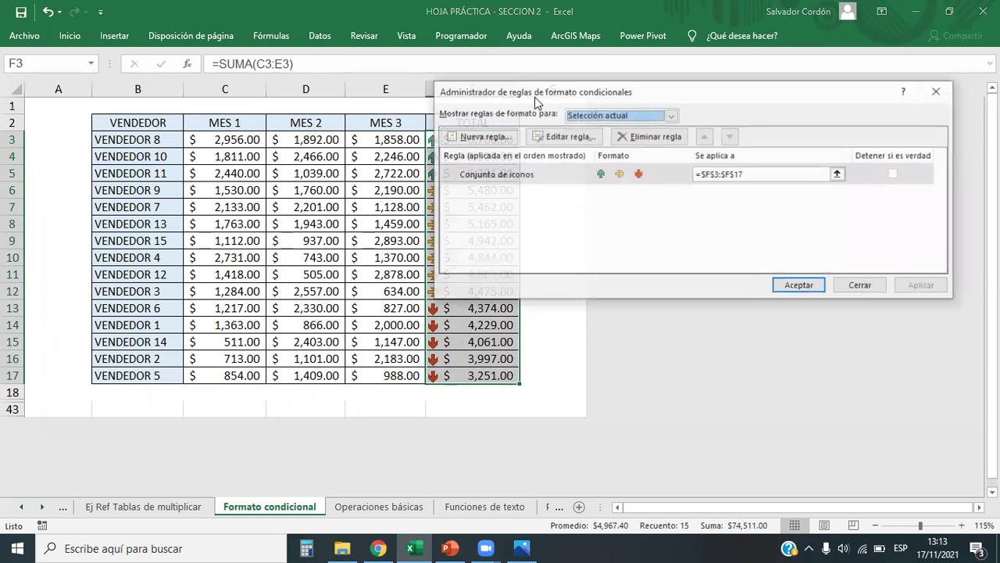
{"action": "double_click", "coordinate": [514, 177]}
{"action": "left_click_drag", "start_coordinate": [732, 37], "coordinate": [772, 70]}
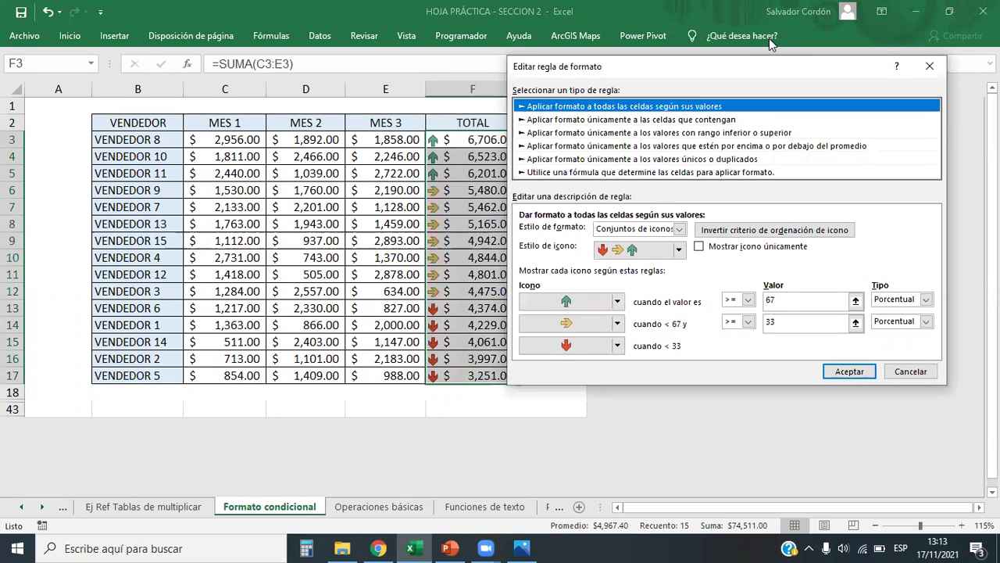
Examine the value types and thresholds assigned to the green, yellow and red arrows in the rule
{"action": "left_click", "coordinate": [926, 300]}
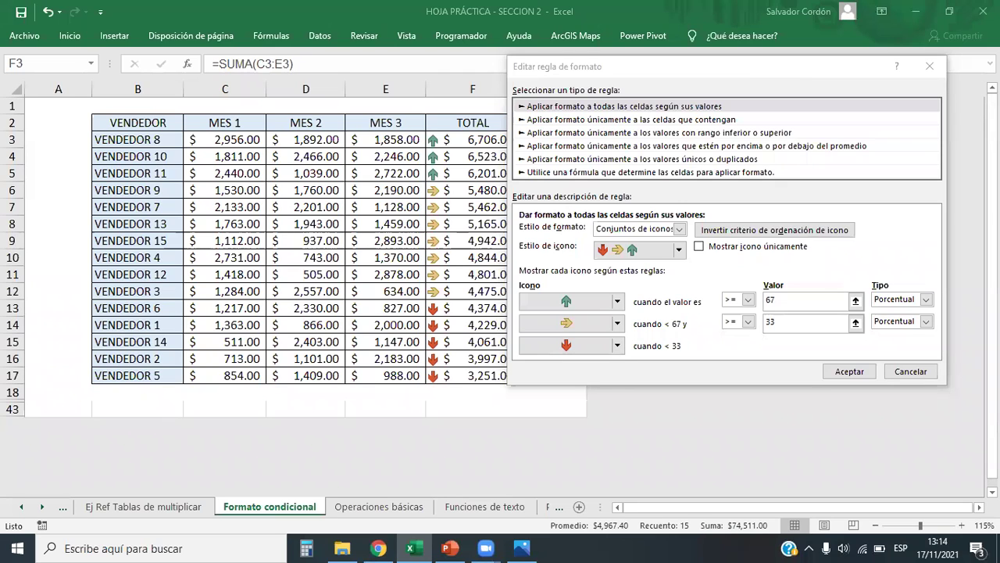
{"action": "left_click", "coordinate": [781, 302]}
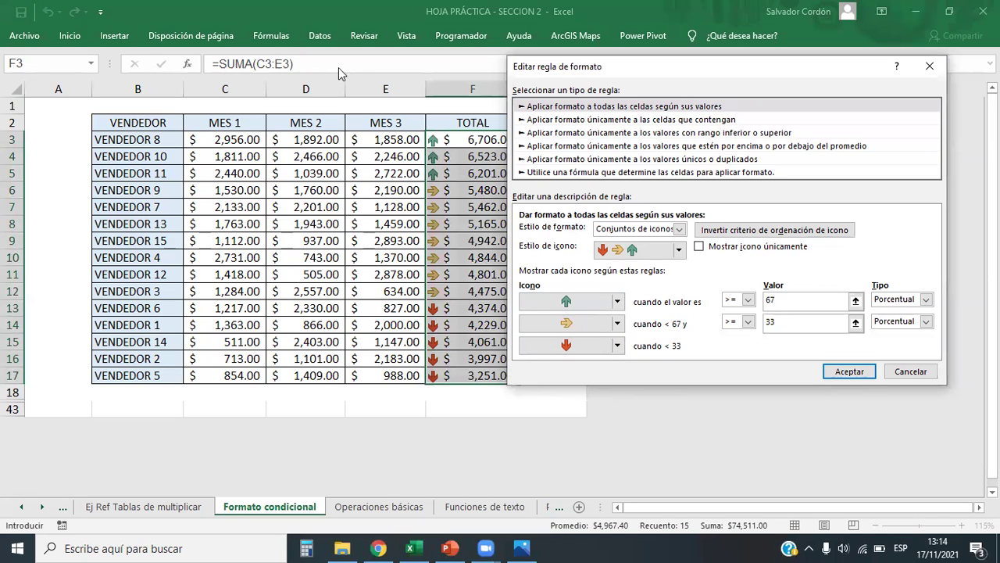
{"action": "left_click", "coordinate": [605, 332]}
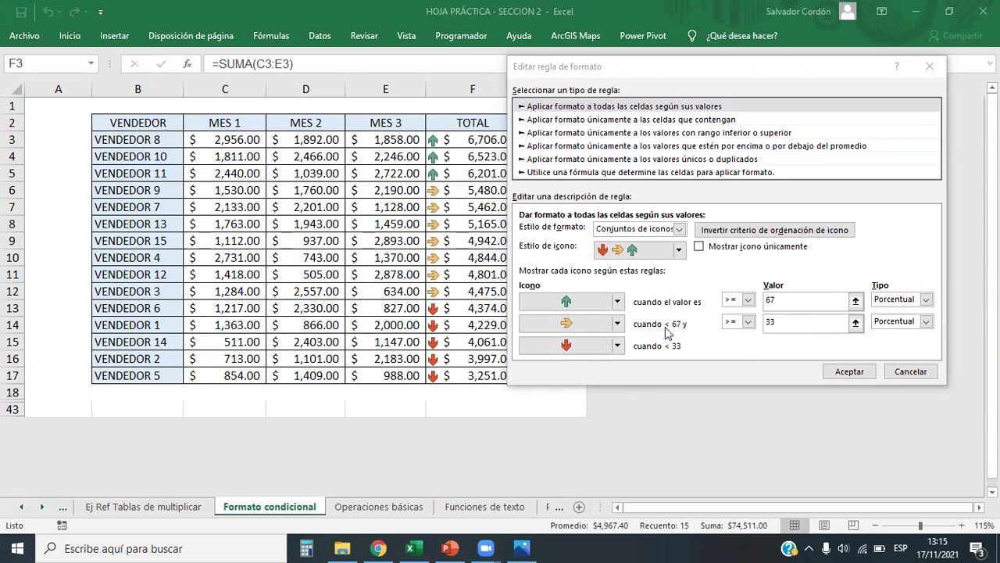
{"action": "left_click", "coordinate": [592, 354]}
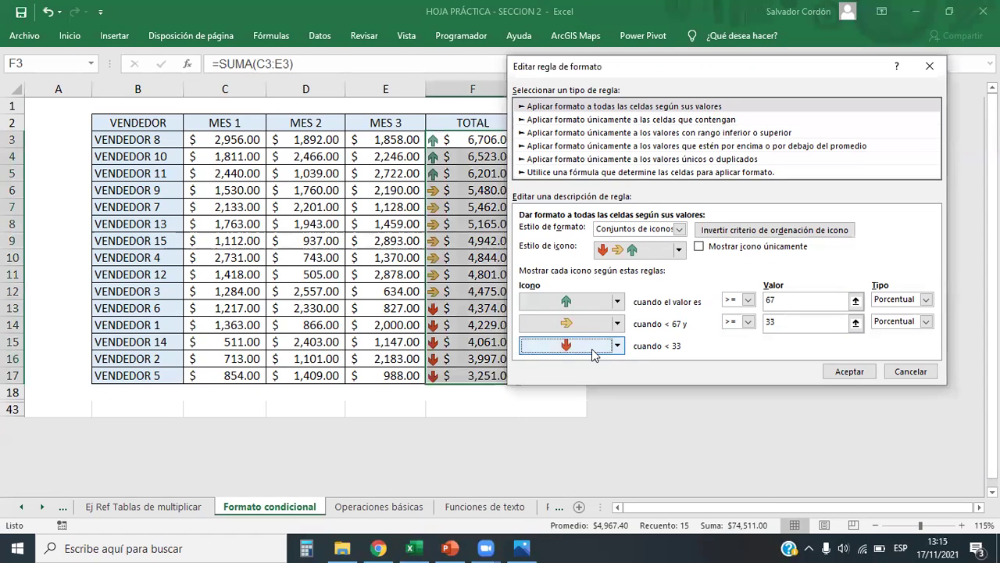
Try to set the yellow arrow's threshold to 4300 with the Porcentual type
{"action": "left_click", "coordinate": [787, 322]}
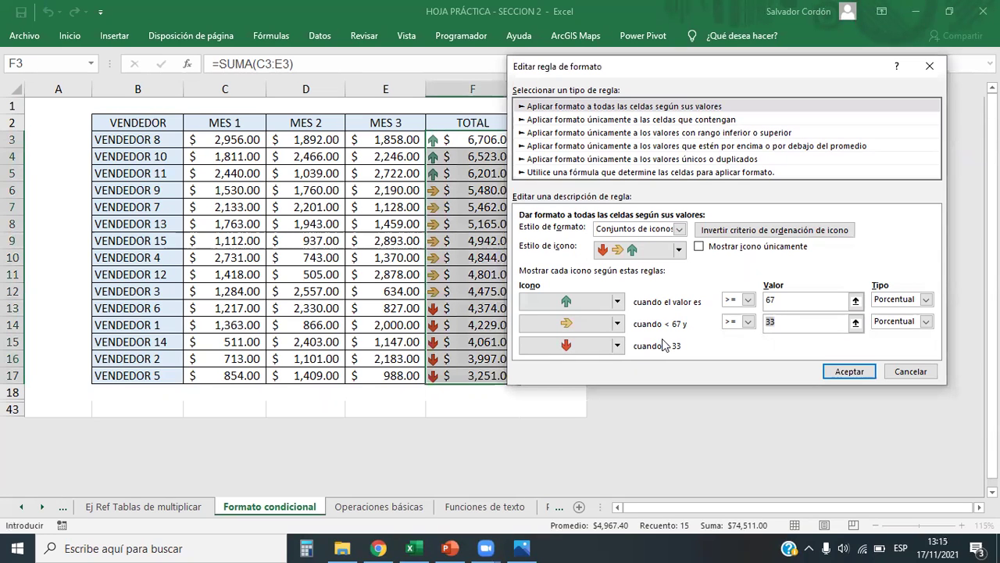
{"action": "type", "text": "4300"}
{"action": "key", "text": "Return"}
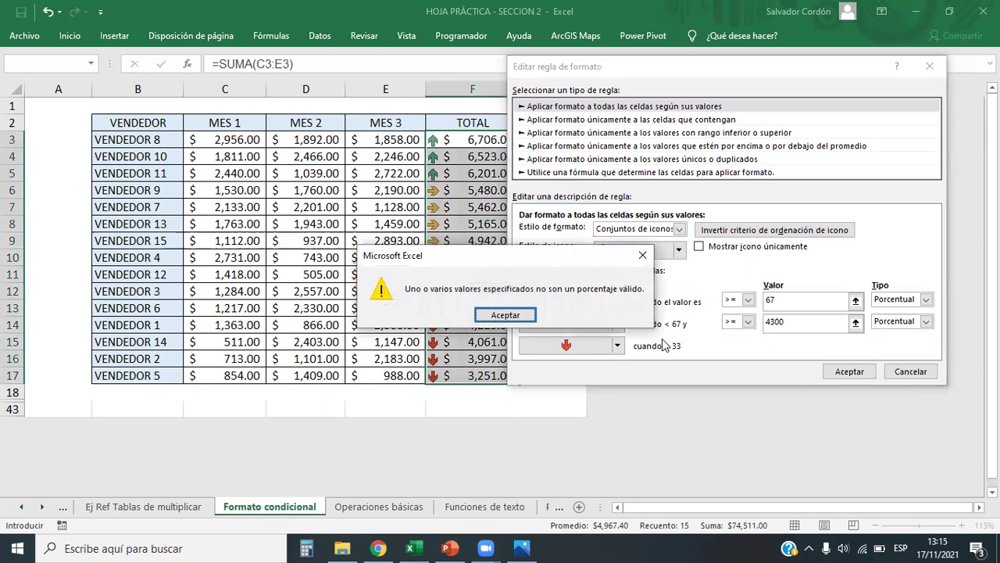
{"action": "left_click", "coordinate": [518, 317]}
Change the value type of both the yellow and green arrow thresholds to Número
{"action": "left_click", "coordinate": [925, 321]}
{"action": "left_click", "coordinate": [891, 334]}
{"action": "left_click", "coordinate": [925, 300]}
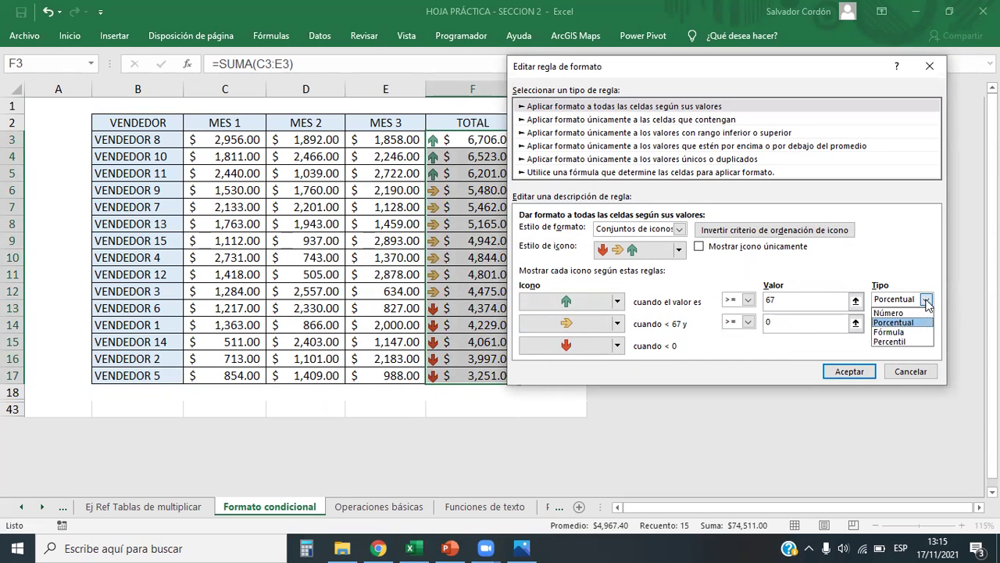
{"action": "left_click", "coordinate": [894, 313]}
Set the yellow arrow's threshold to >= 4300 and the green arrow's to >= 5000, and apply the edited rule
{"action": "left_click", "coordinate": [778, 321]}
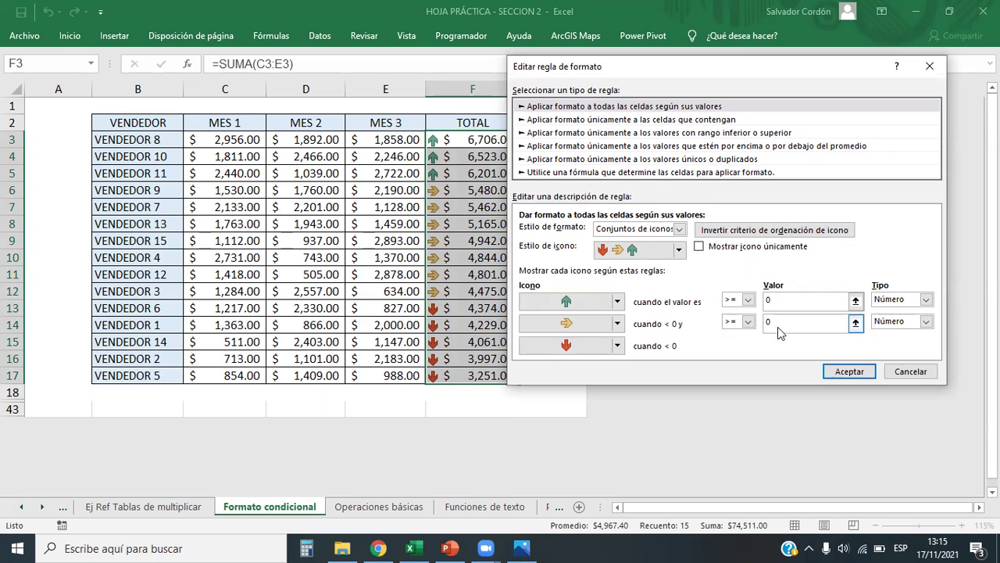
{"action": "type", "text": "4300"}
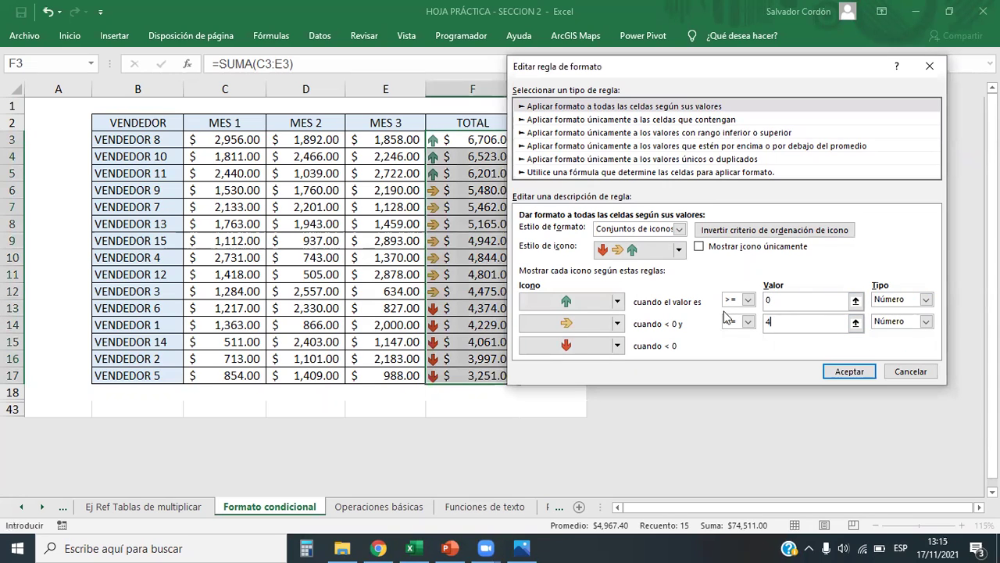
{"action": "left_click", "coordinate": [811, 300]}
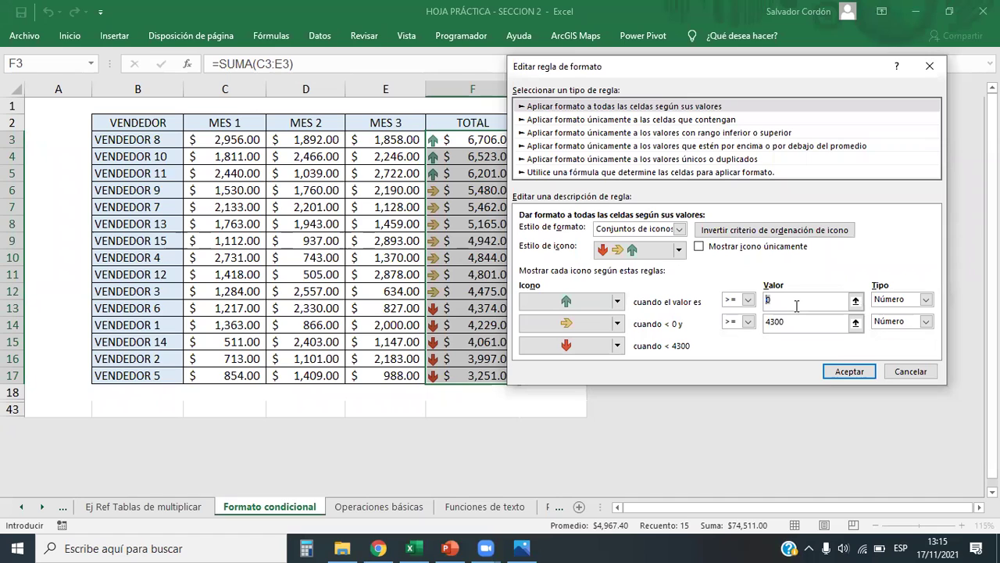
{"action": "type", "text": "5000"}
{"action": "left_click", "coordinate": [858, 373]}
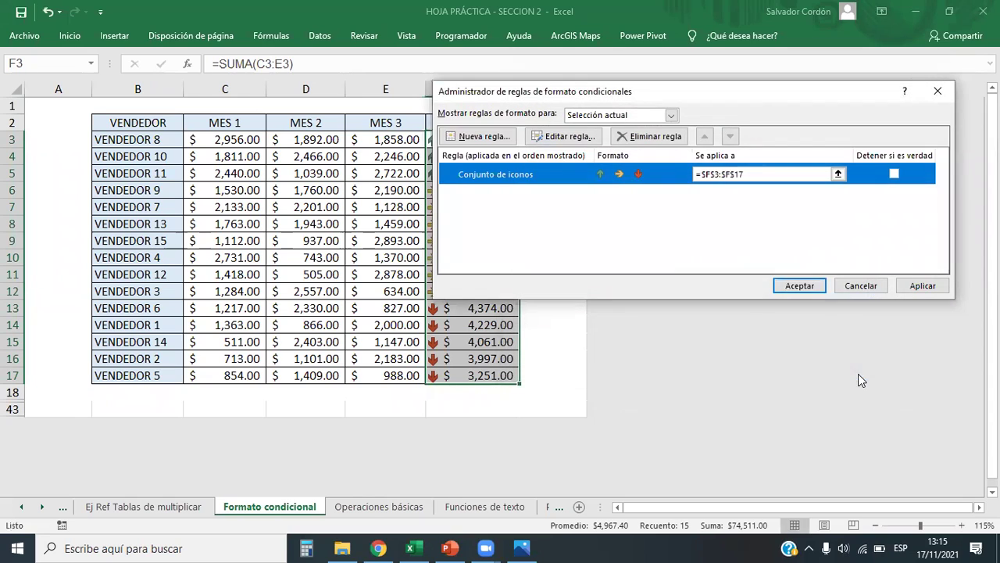
{"action": "left_click", "coordinate": [811, 289]}
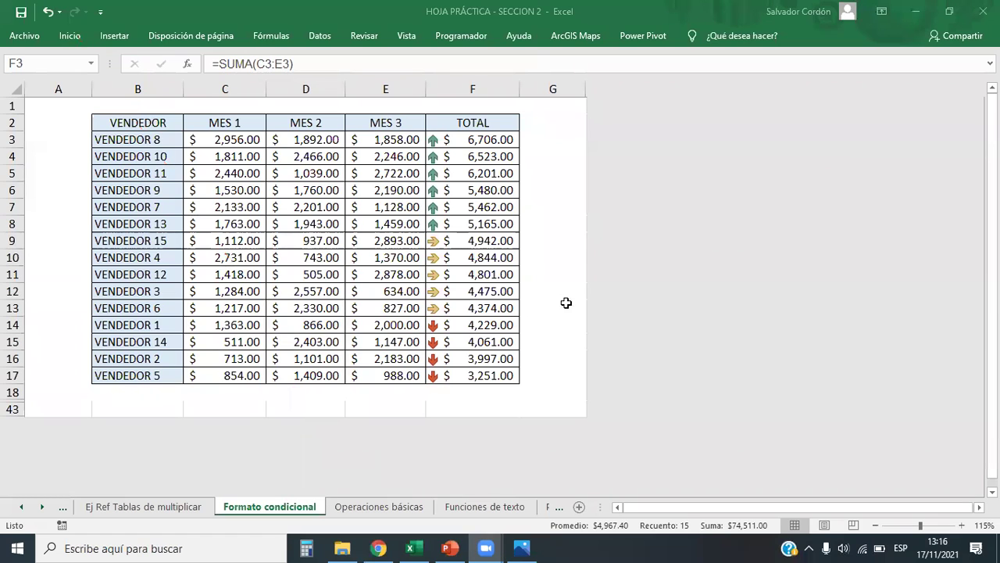
Check the arrows shown for the totals in F3:F17, selecting the red-arrow group in F14:F17
{"action": "key", "text": "ctrl+shift+Down"}
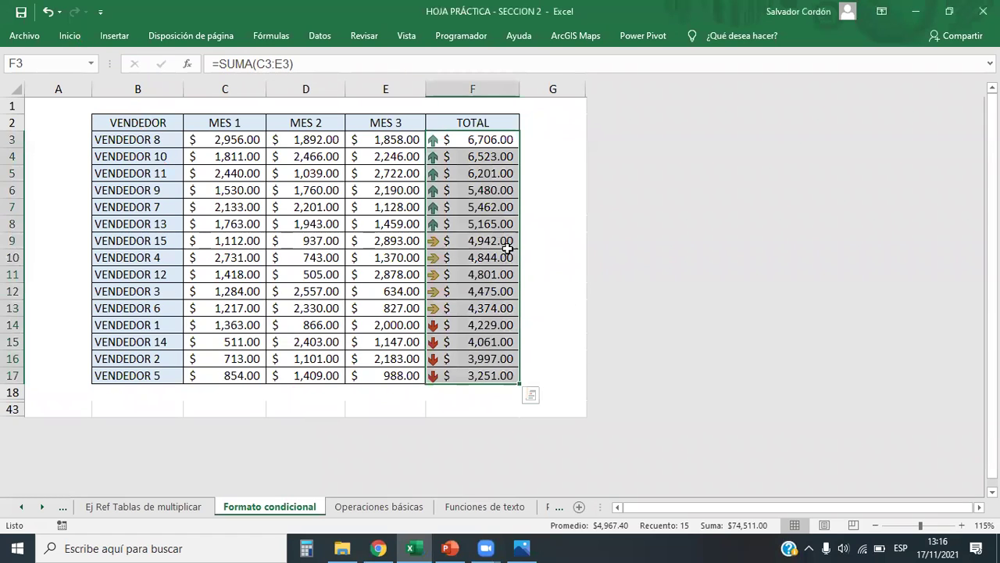
{"action": "left_click_drag", "start_coordinate": [499, 323], "coordinate": [500, 372]}
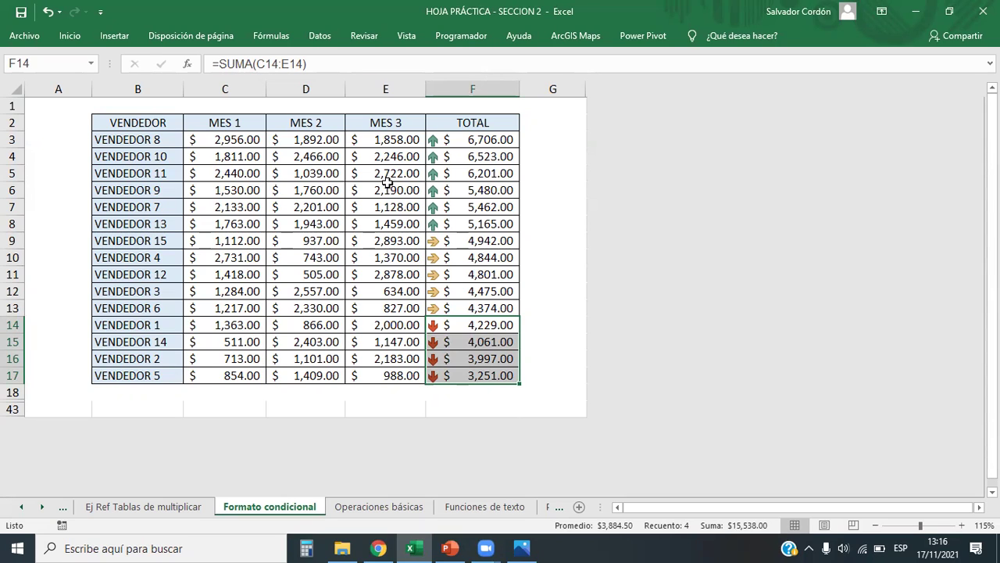
Test the icon rule by replacing VENDEDOR 6's total in F13 with 2000, and undo that entry
{"action": "left_click", "coordinate": [501, 309]}
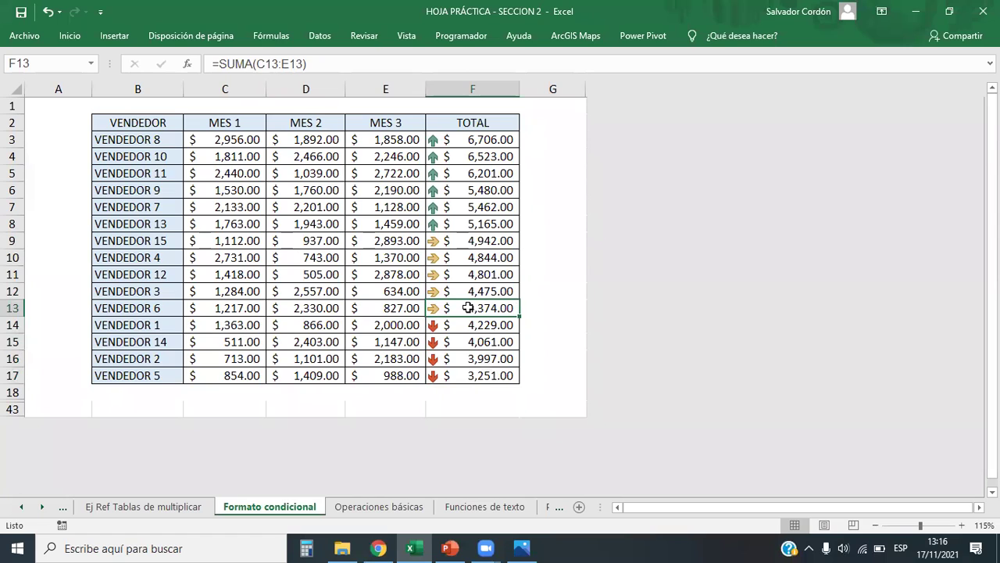
{"action": "type", "text": "20000"}
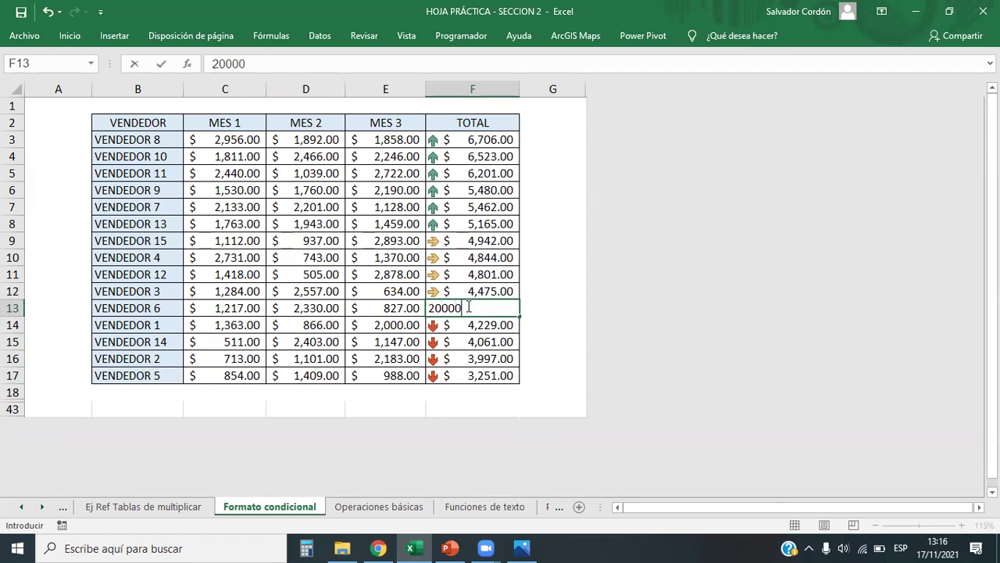
{"action": "key", "text": "BackSpace"}
{"action": "key", "text": "Return"}
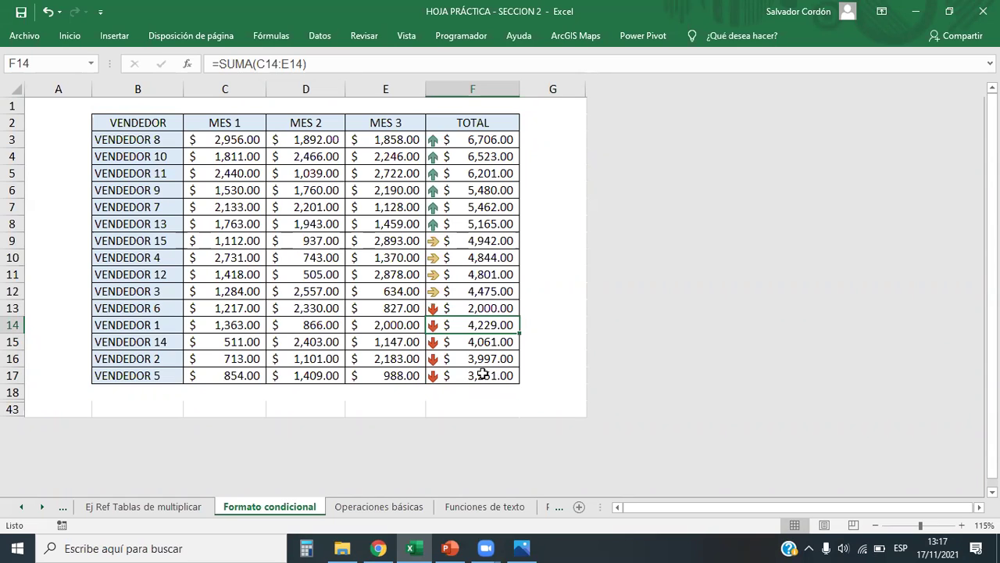
{"action": "key", "text": "ctrl+z"}
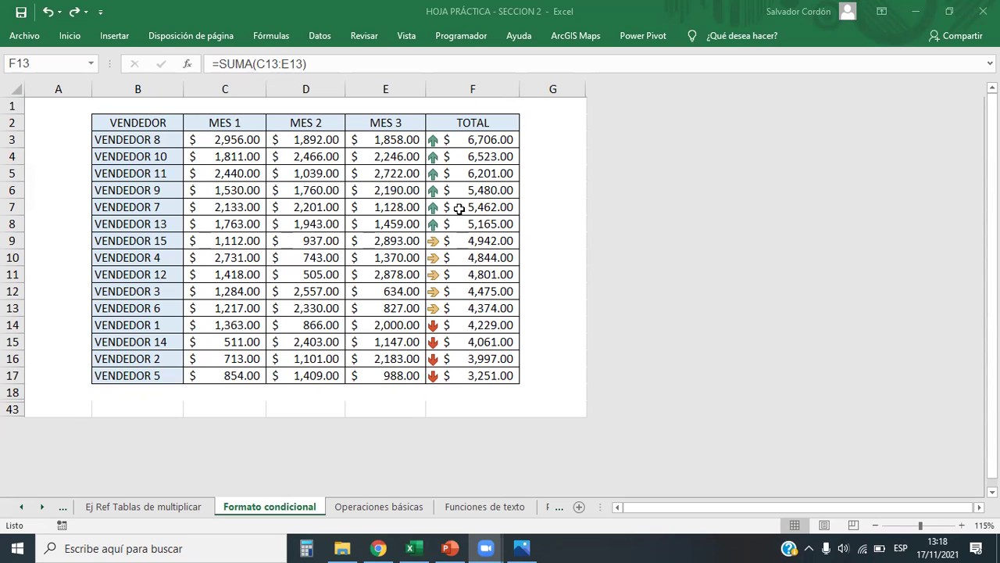
{"action": "left_click", "coordinate": [466, 244]}
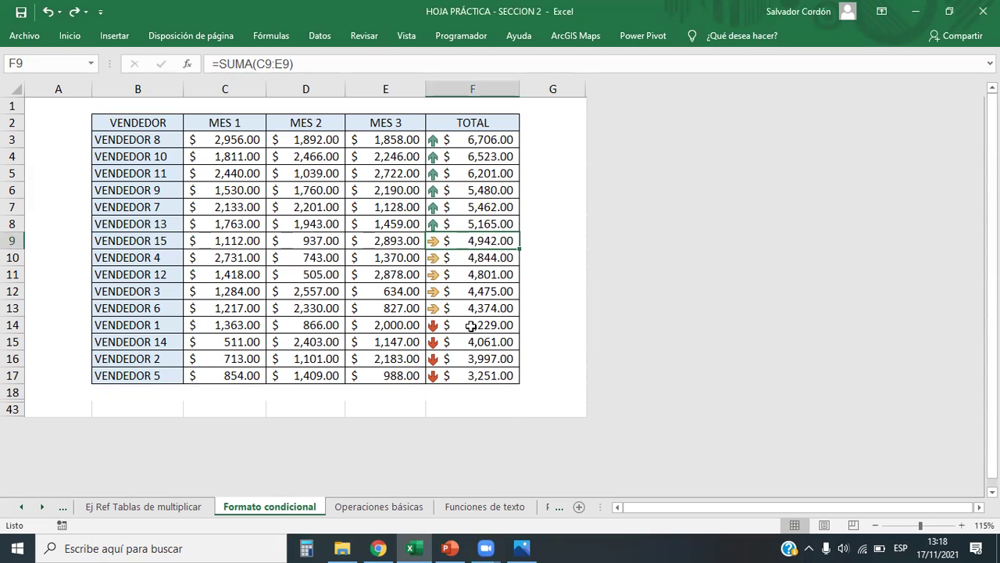
{"action": "left_click", "coordinate": [496, 323]}
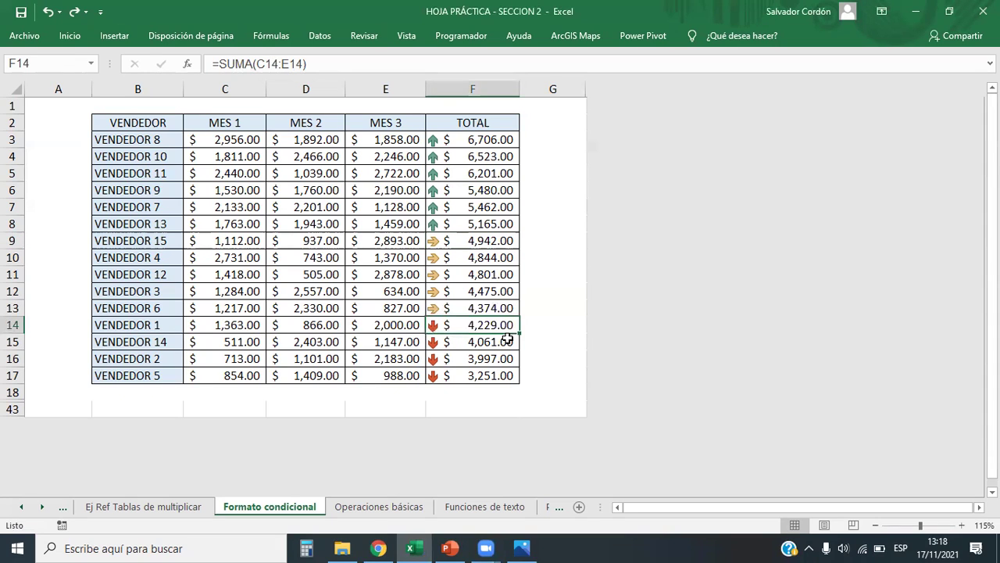